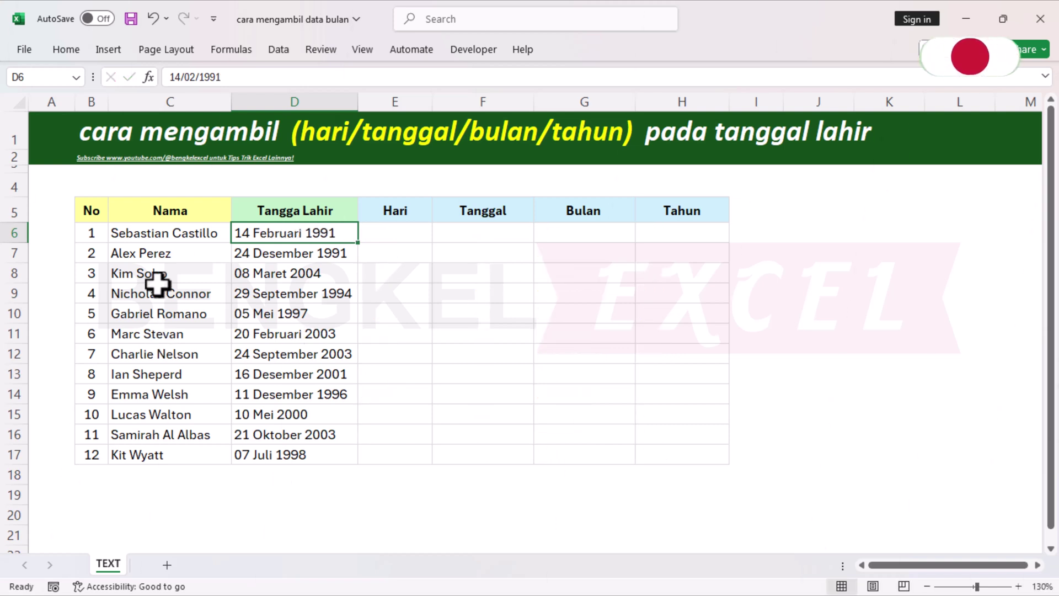
# - Review the table's name and birth date columns and the empty Hari, Tanggal, Bulan and Tahun columns
pyautogui.click(157, 235)
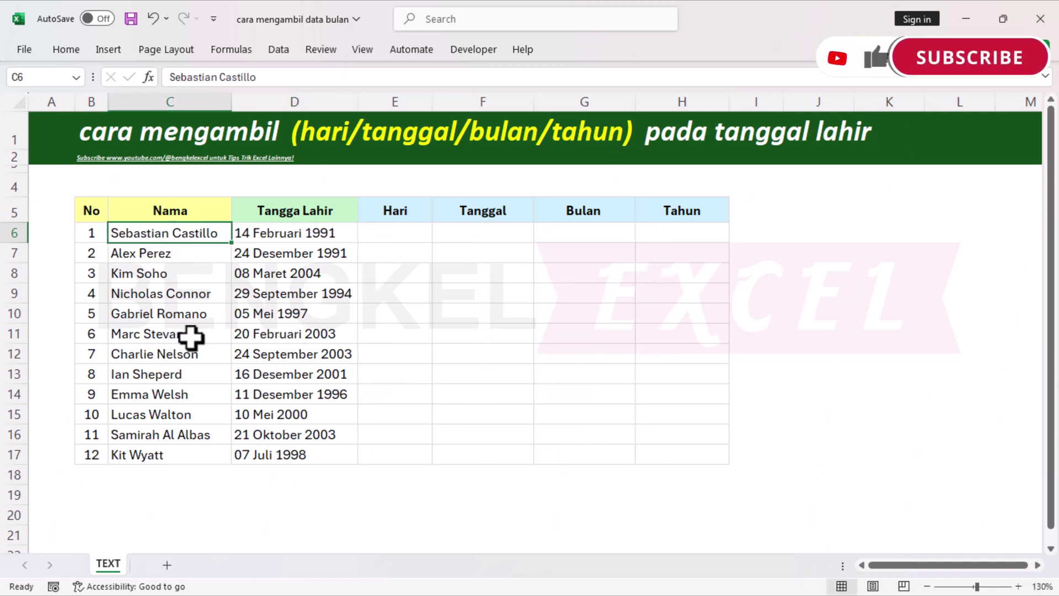
pyautogui.click(293, 206)
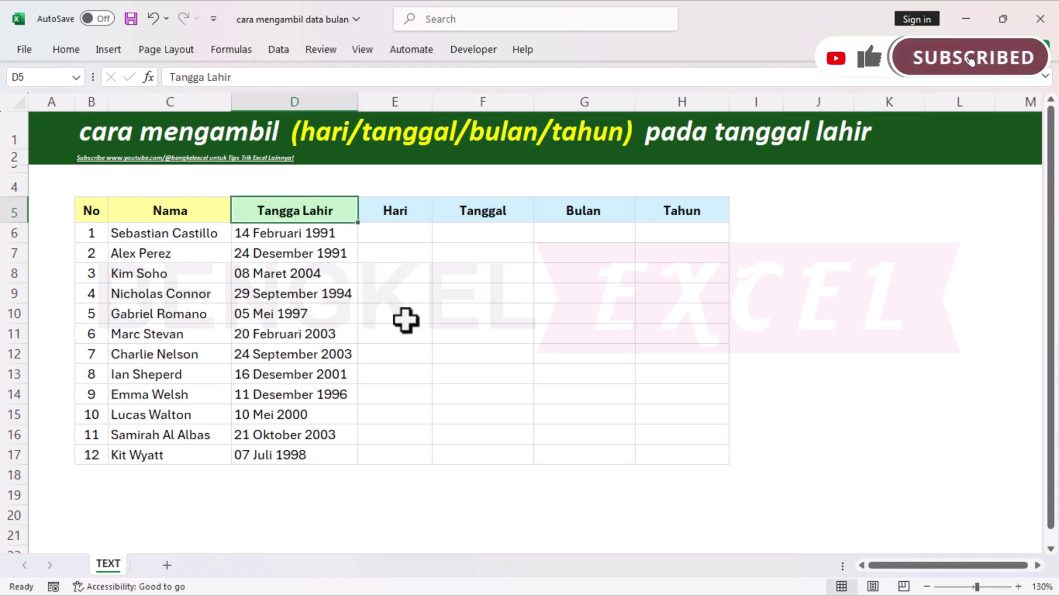
pyautogui.click(402, 214)
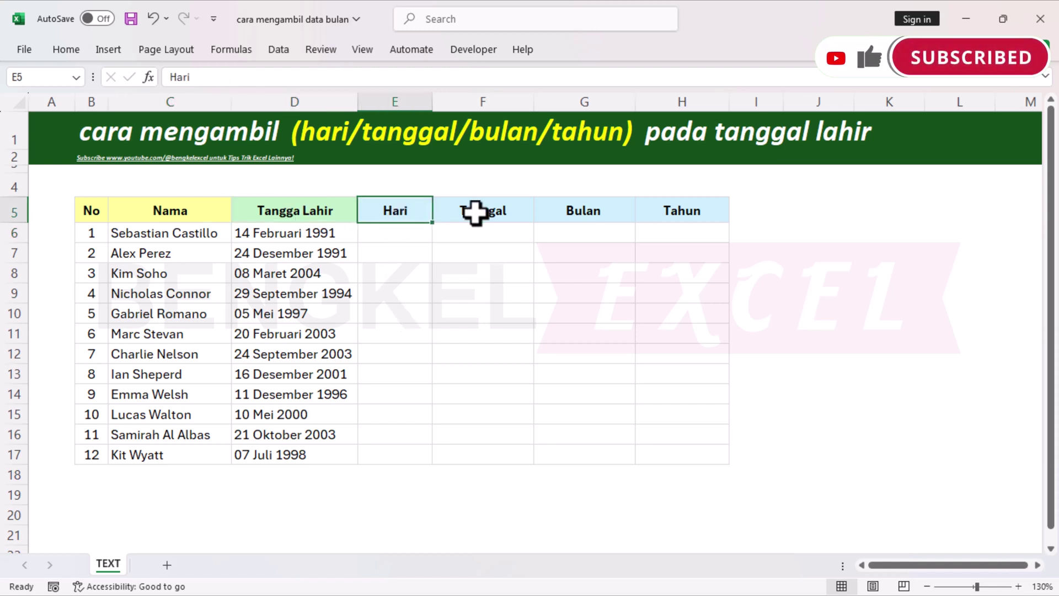
pyautogui.click(486, 209)
pyautogui.click(569, 209)
pyautogui.click(662, 214)
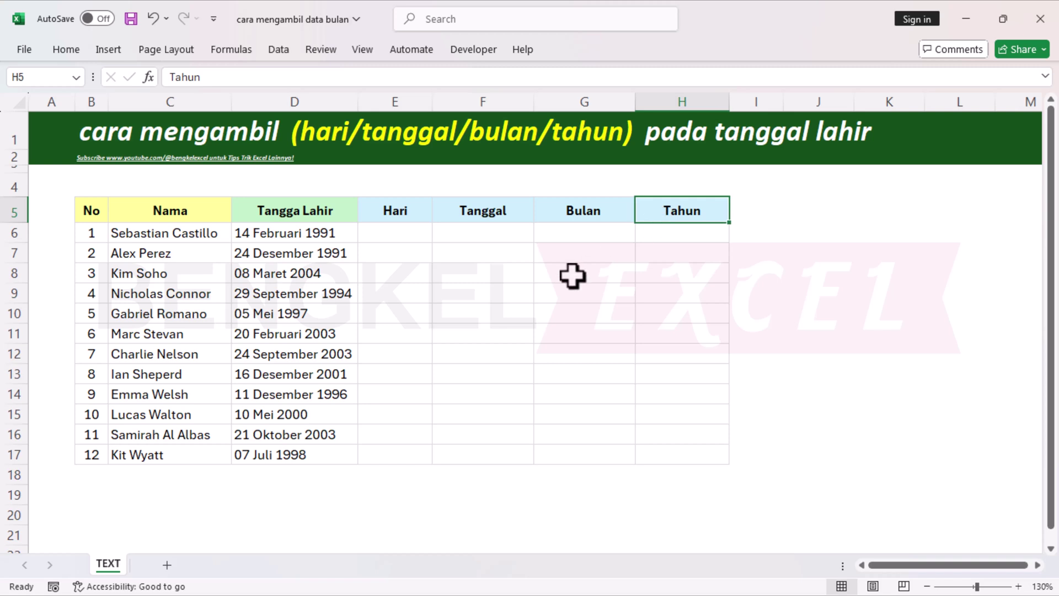
# - Enter the first person's birth day, month and year manually as numbers in F6, G6 and H6
pyautogui.click(300, 234)
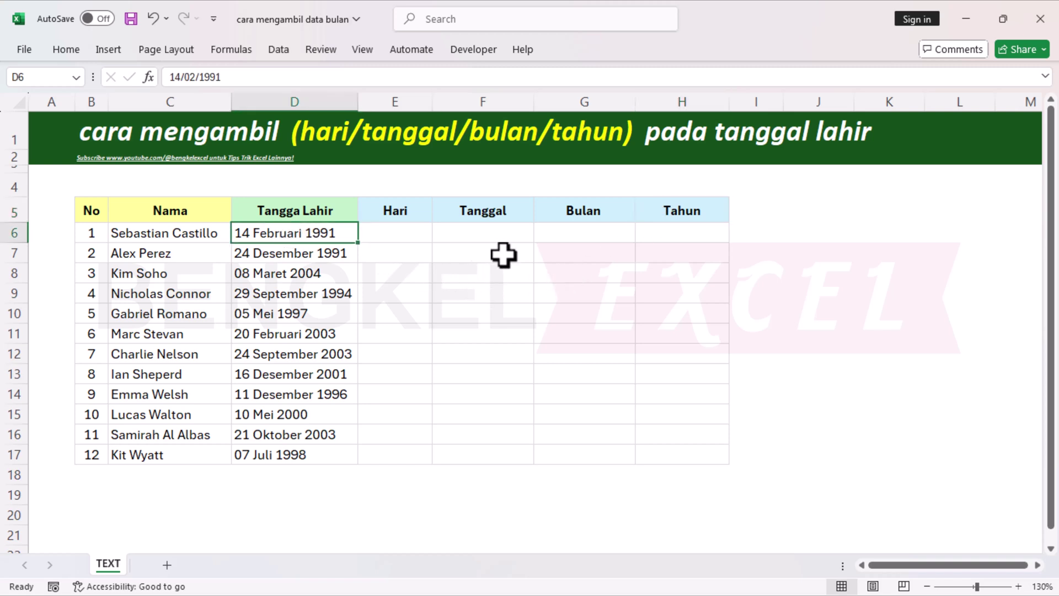
pyautogui.press('Left')
pyautogui.press('Right')
pyautogui.press('Right')
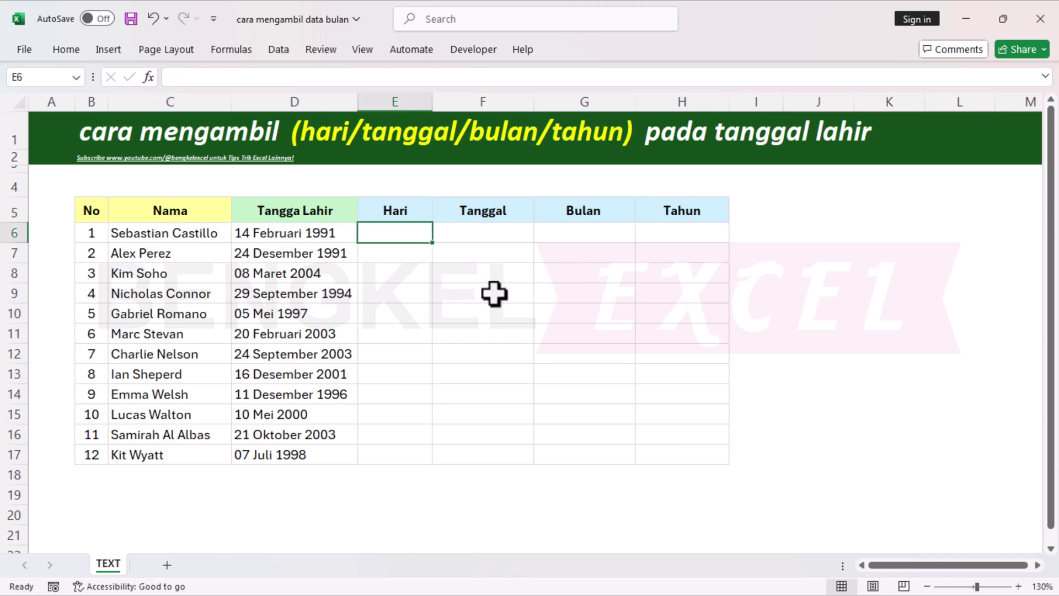
pyautogui.press('Right')
pyautogui.write('14')
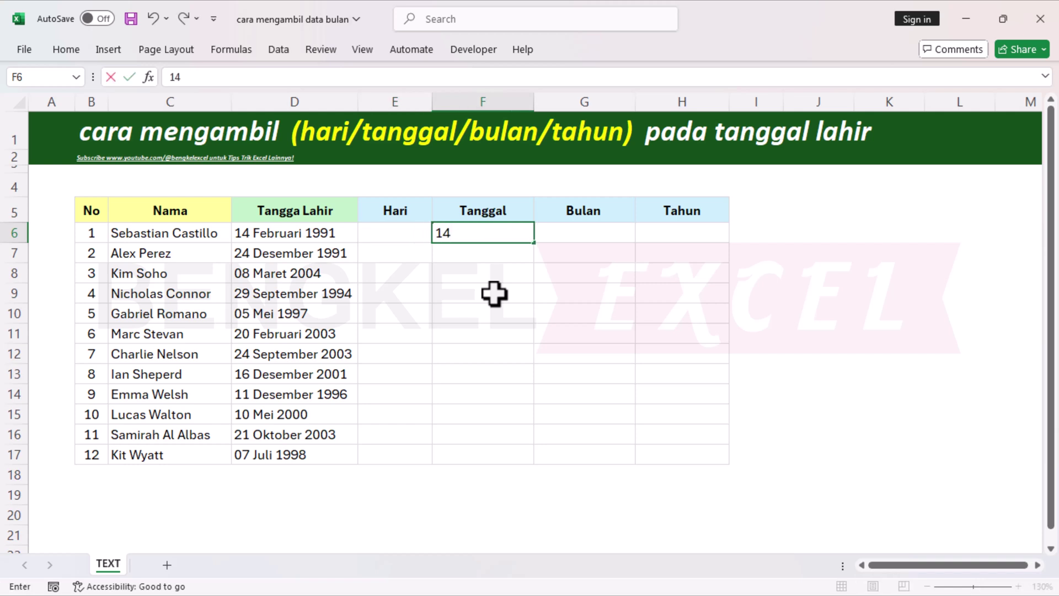
pyautogui.press('Return')
pyautogui.press('Up')
pyautogui.press('Right')
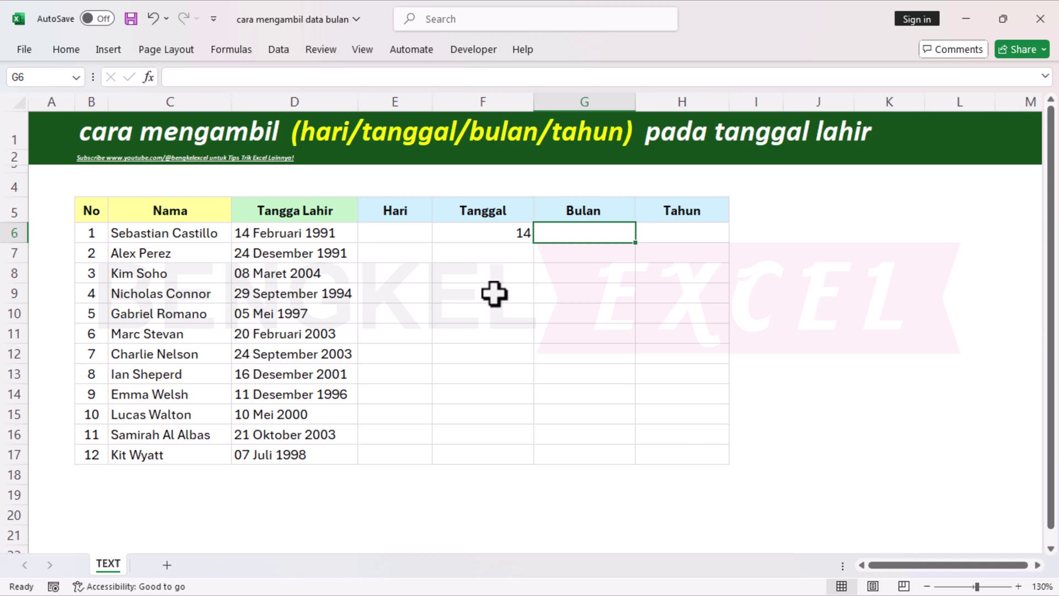
pyautogui.write('02')
pyautogui.press('Right')
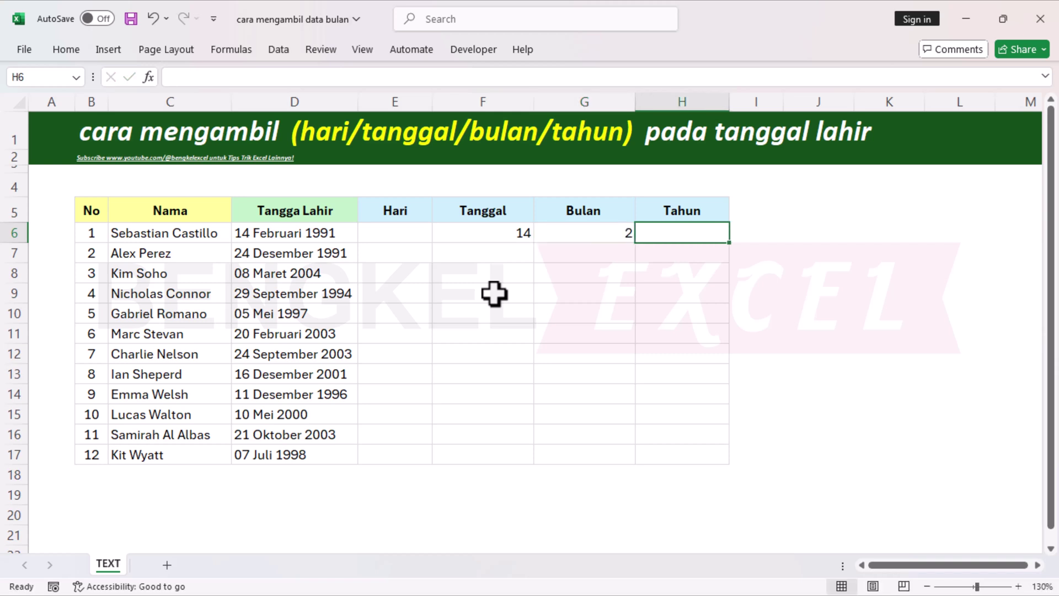
pyautogui.write('1991')
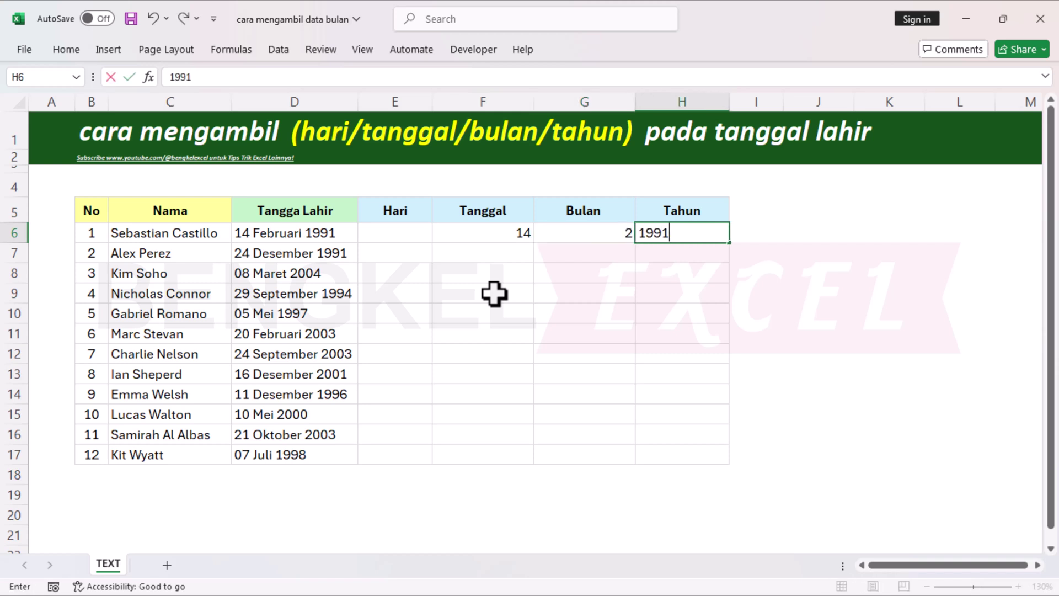
pyautogui.press('Return')
# - Enter the second person's birth day, month and year manually as numbers in F7, G7 and H7
pyautogui.press('Left')
pyautogui.press('Up')
pyautogui.press('Up')
pyautogui.press('Left')
pyautogui.press('Left')
pyautogui.press('Down')
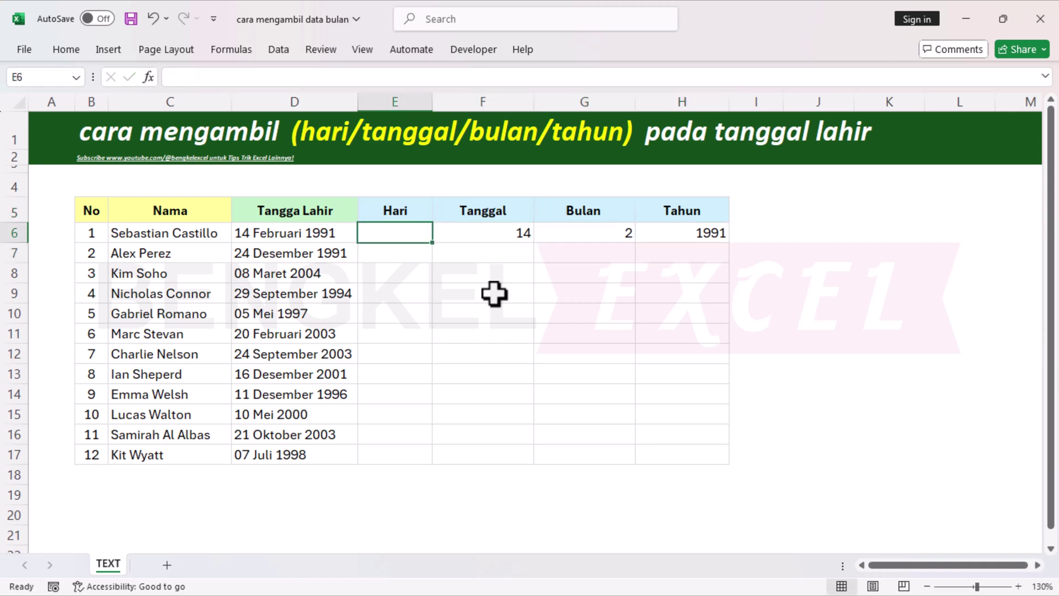
pyautogui.press('Right')
pyautogui.press('Down')
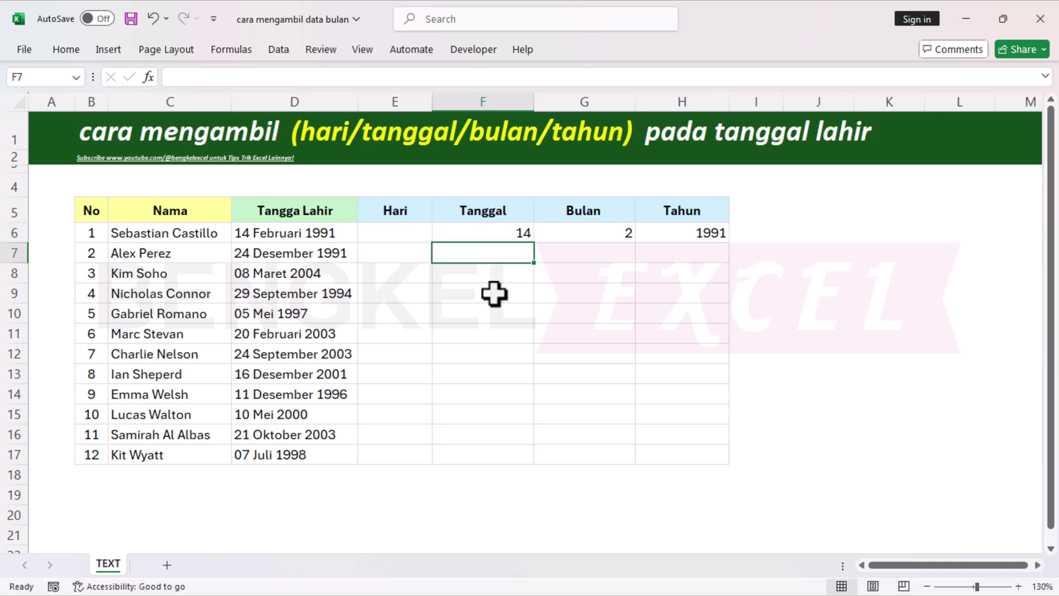
pyautogui.write('24')
pyautogui.press('Tab')
pyautogui.write('12')
pyautogui.press('Tab')
pyautogui.write('19')
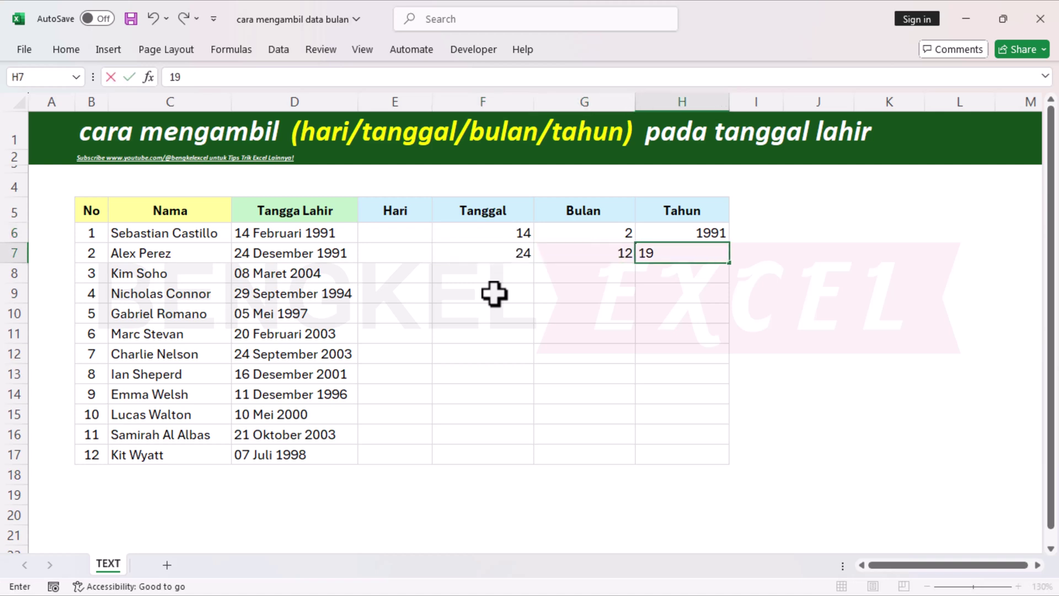
pyautogui.write('91')
pyautogui.press('Left')
pyautogui.press('Left')
pyautogui.press('Left')
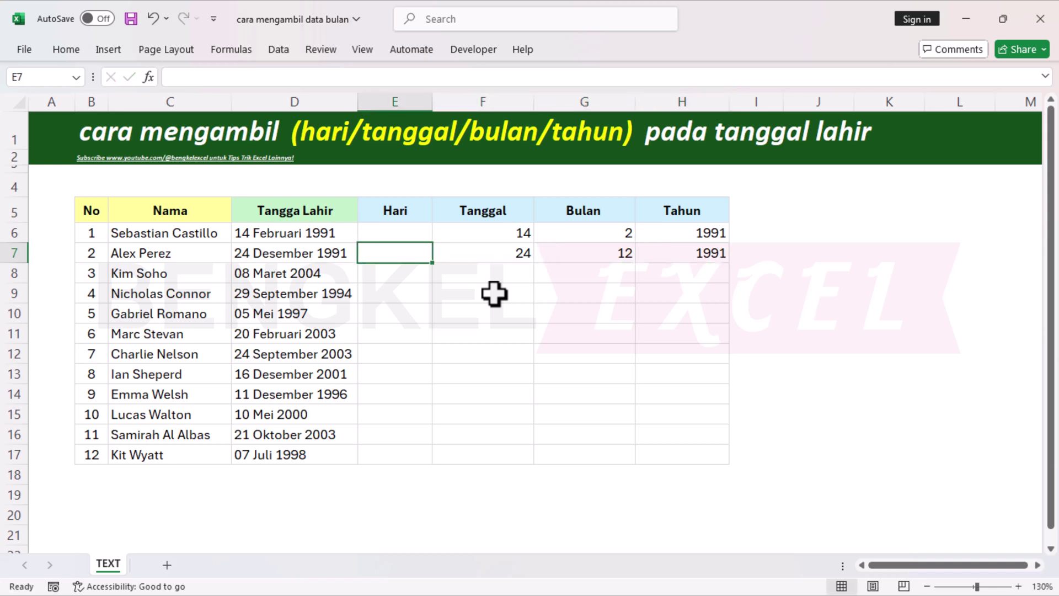
# - Clear the manually entered day, month and year values from F6:H7
pyautogui.press('Right')
pyautogui.hotkey('shift', 'Up')
pyautogui.hotkey('shift', 'Right')
pyautogui.hotkey('shift', 'Right')
pyautogui.press('Delete')
pyautogui.press('Left')
pyautogui.press('Left')
pyautogui.press('Left')
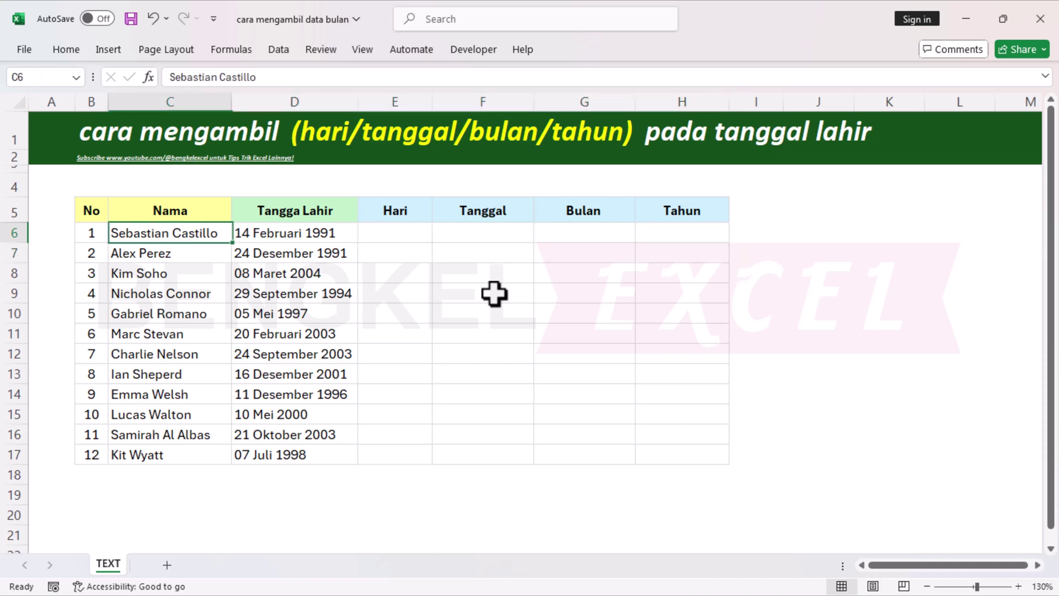
pyautogui.press('Right')
pyautogui.press('Right')
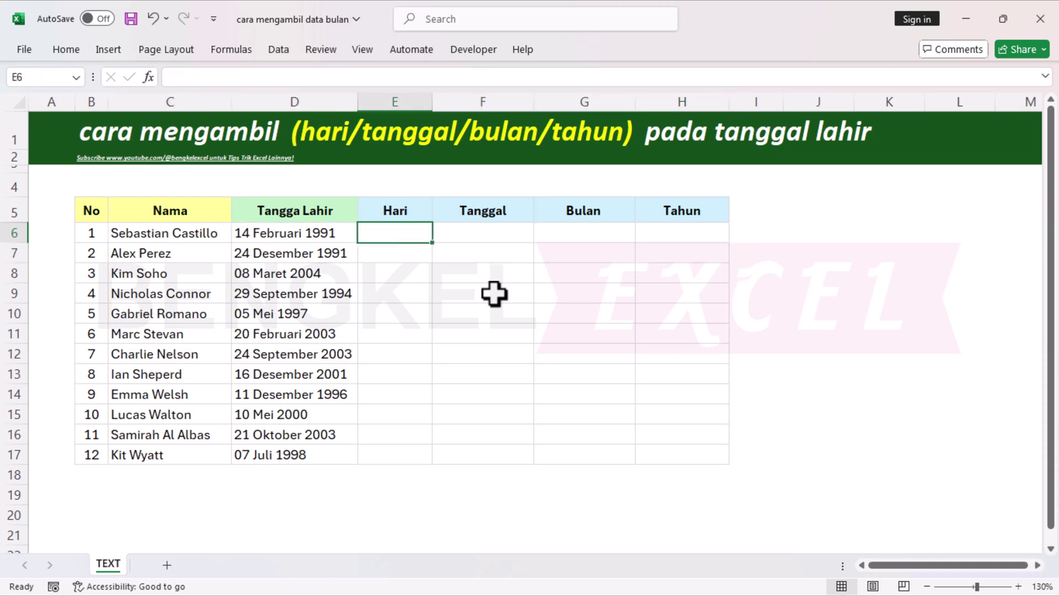
pyautogui.press('Left')
pyautogui.press('Left')
pyautogui.press('Left')
pyautogui.press('Right')
pyautogui.press('Right')
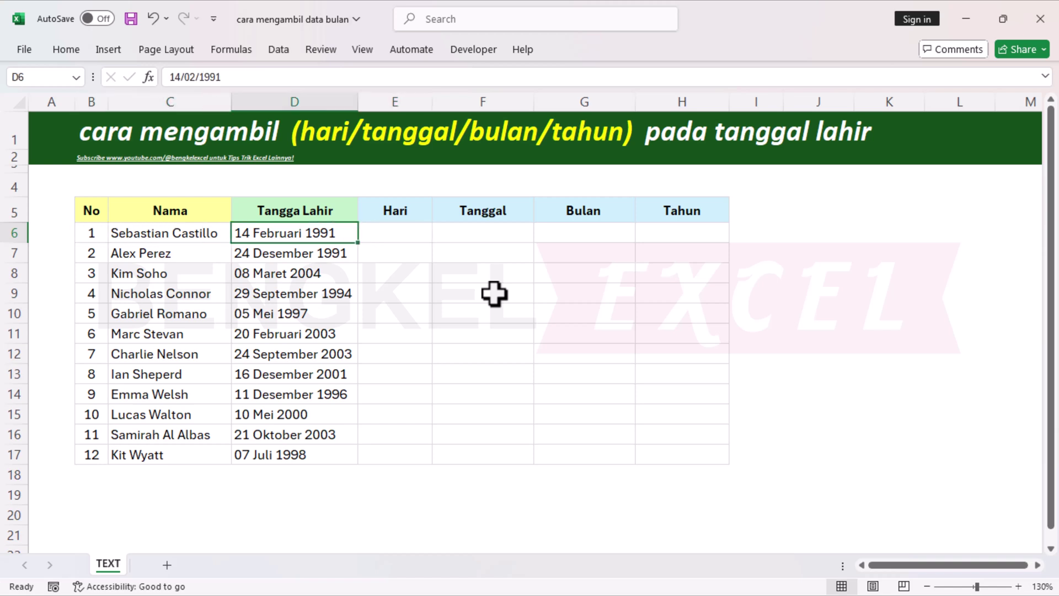
# - Enter the formula =TEXT(D6;"DDDD") in E6 to extract the day name from the birth date
pyautogui.press('Right')
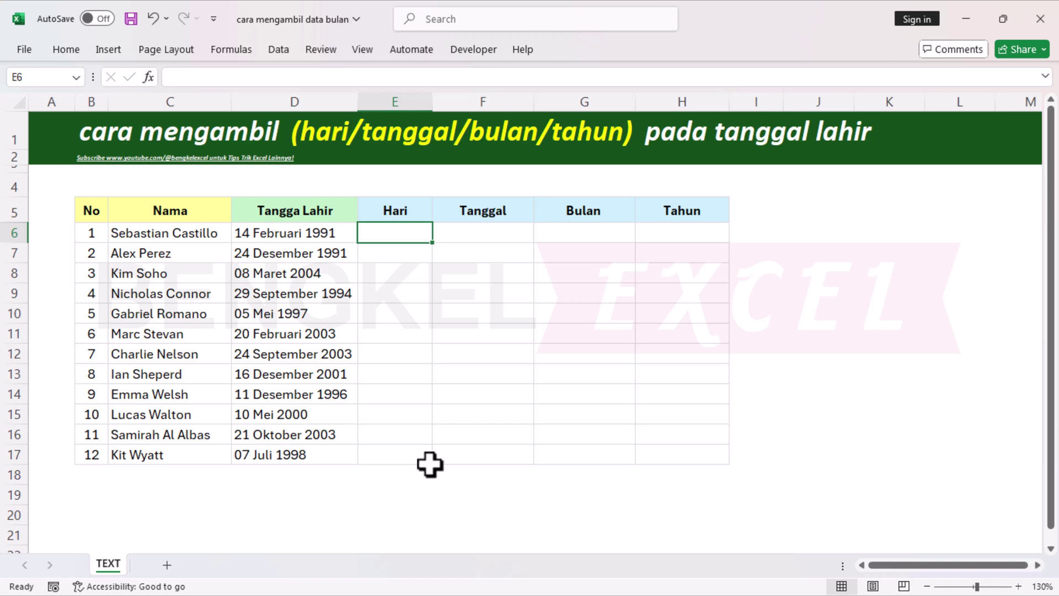
pyautogui.write('=T')
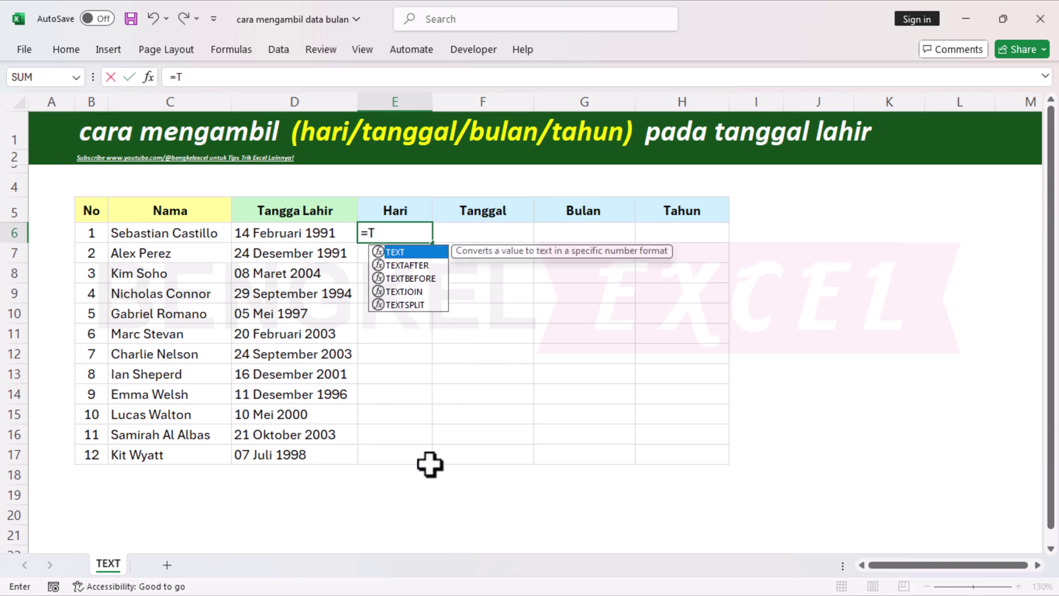
pyautogui.write('EXT(')
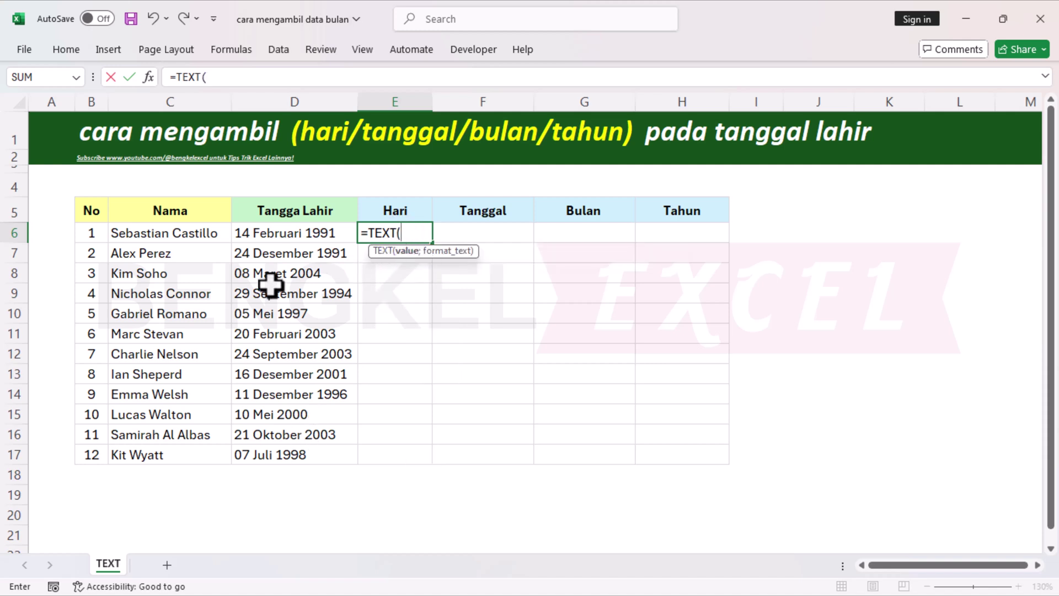
pyautogui.click(269, 235)
pyautogui.write(';')
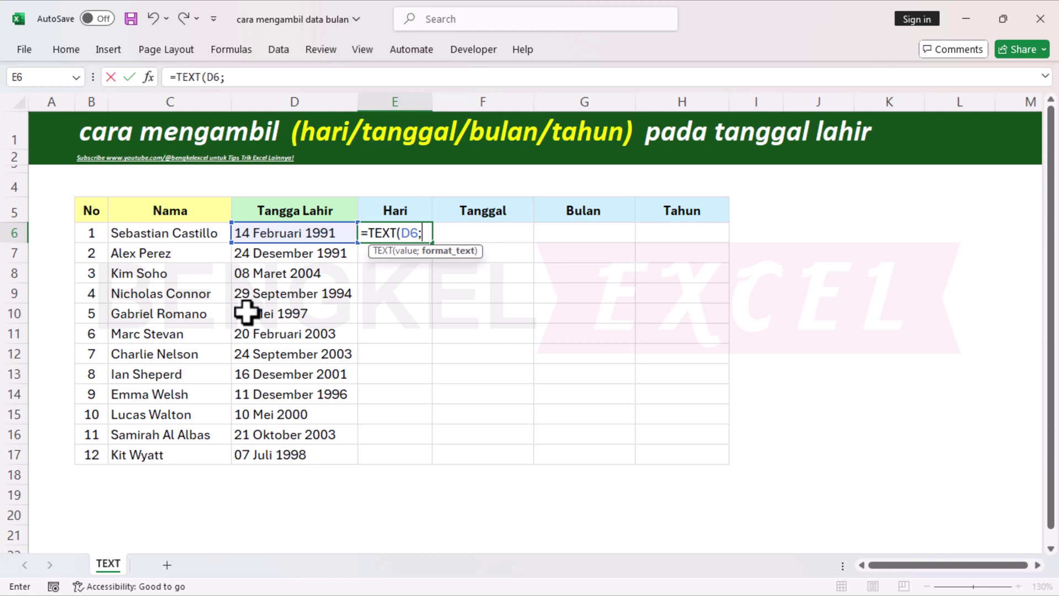
pyautogui.write('"')
pyautogui.write('DD')
pyautogui.write('DD')
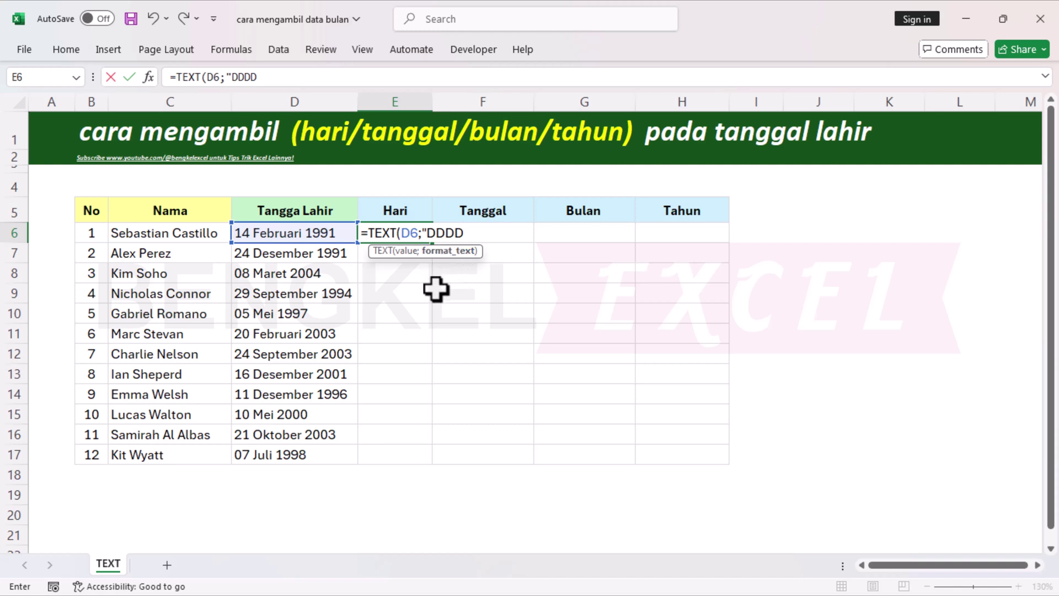
pyautogui.write('"')
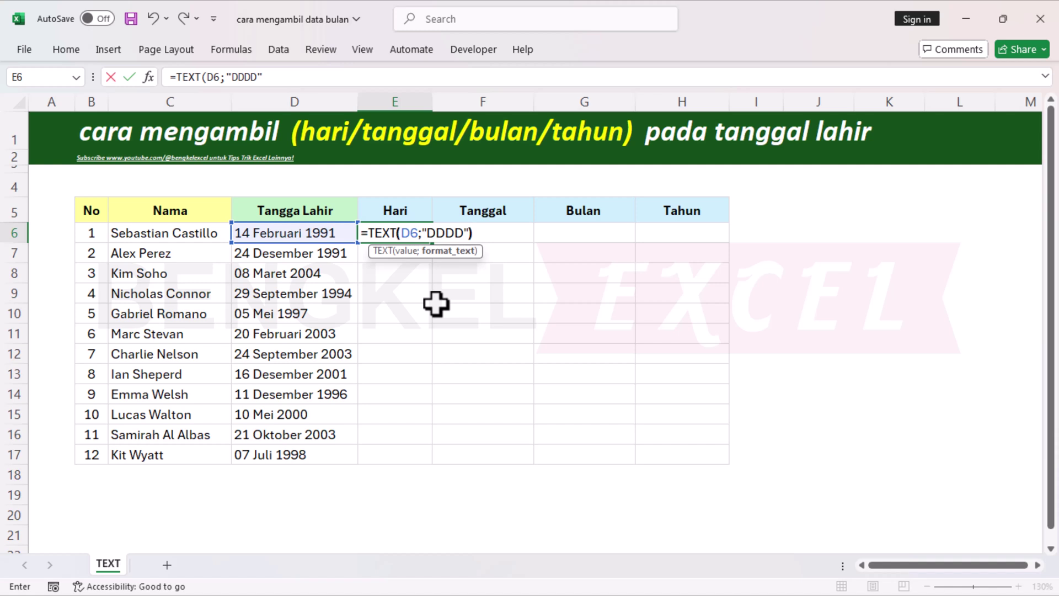
pyautogui.write(')')
pyautogui.press('Return')
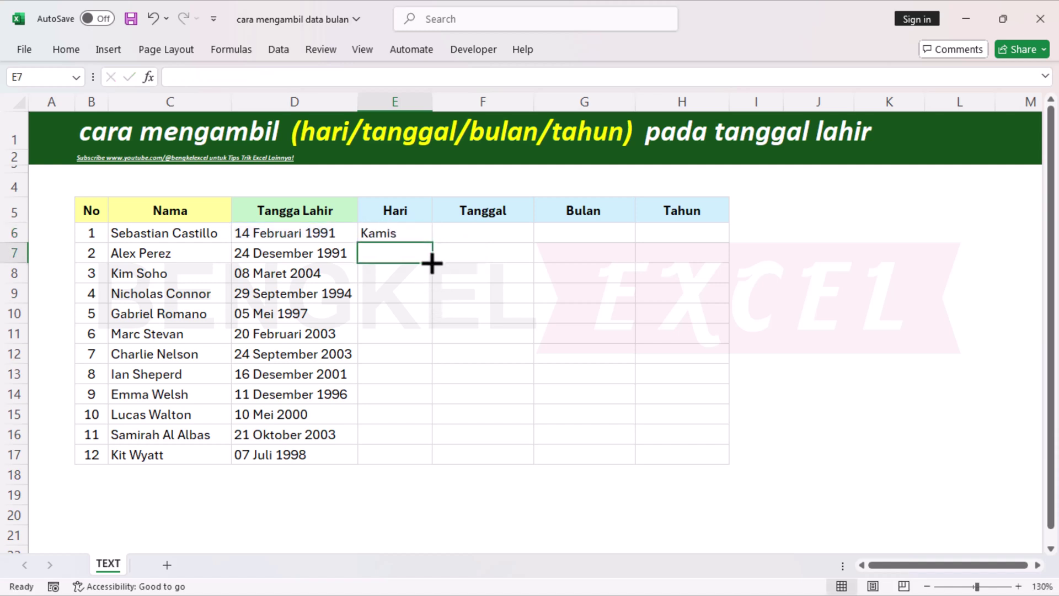
# - Fill the day-name formula from E6 down the Hari column to E17
pyautogui.click(406, 234)
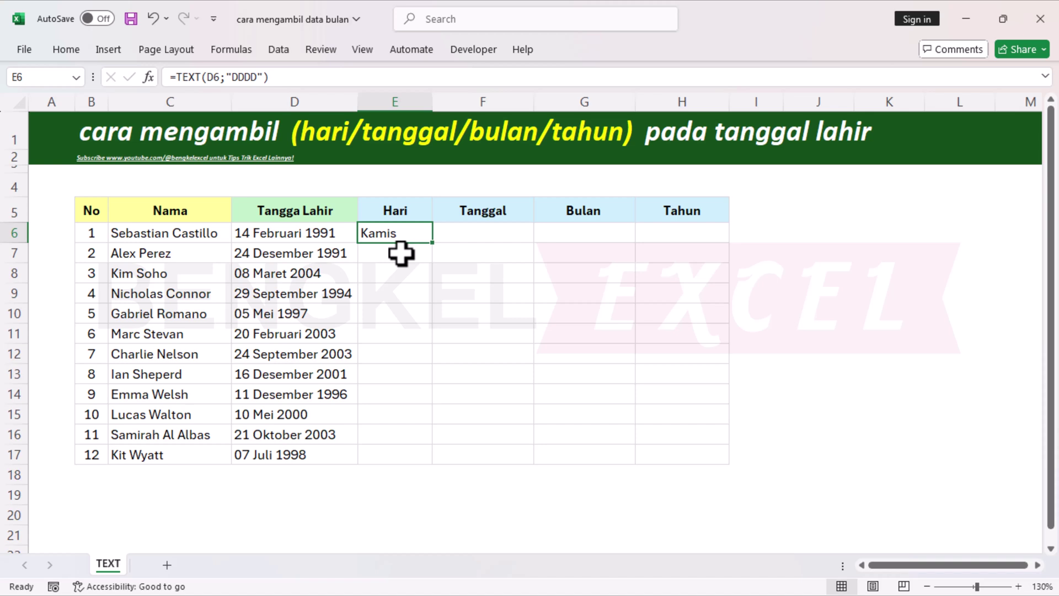
pyautogui.doubleClick(433, 242)
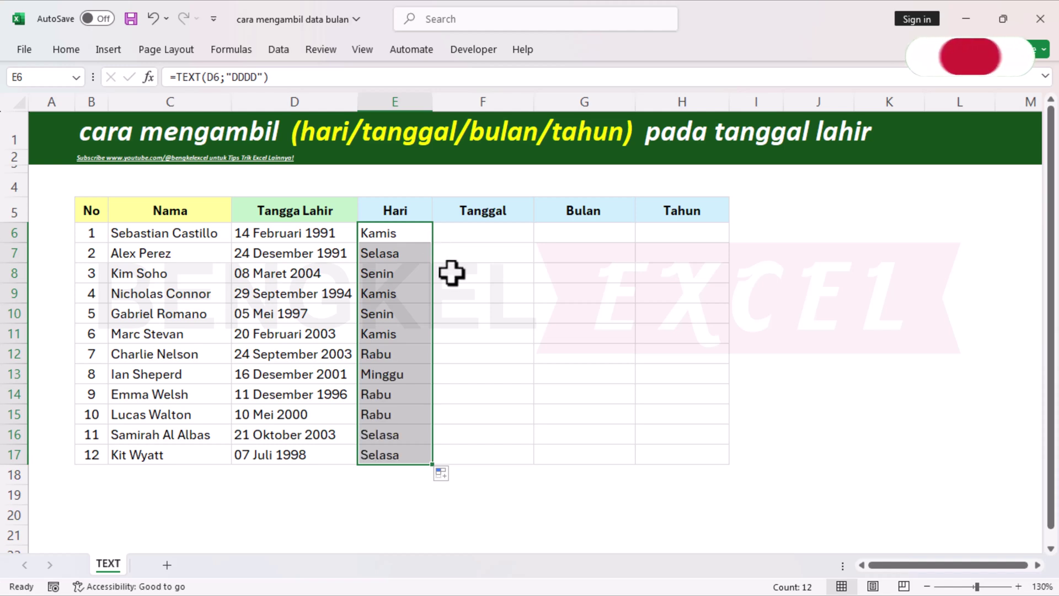
pyautogui.click(407, 234)
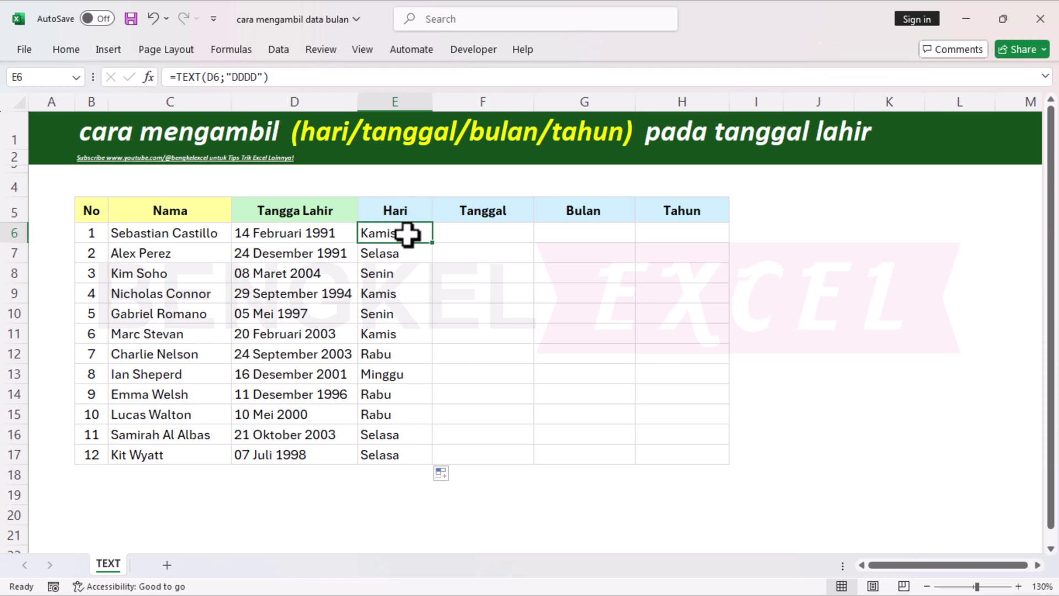
# - Enter the formula =TEXT(D6;"DD") in F6 to extract the day number, and check it against the birth date in D6
pyautogui.click(473, 236)
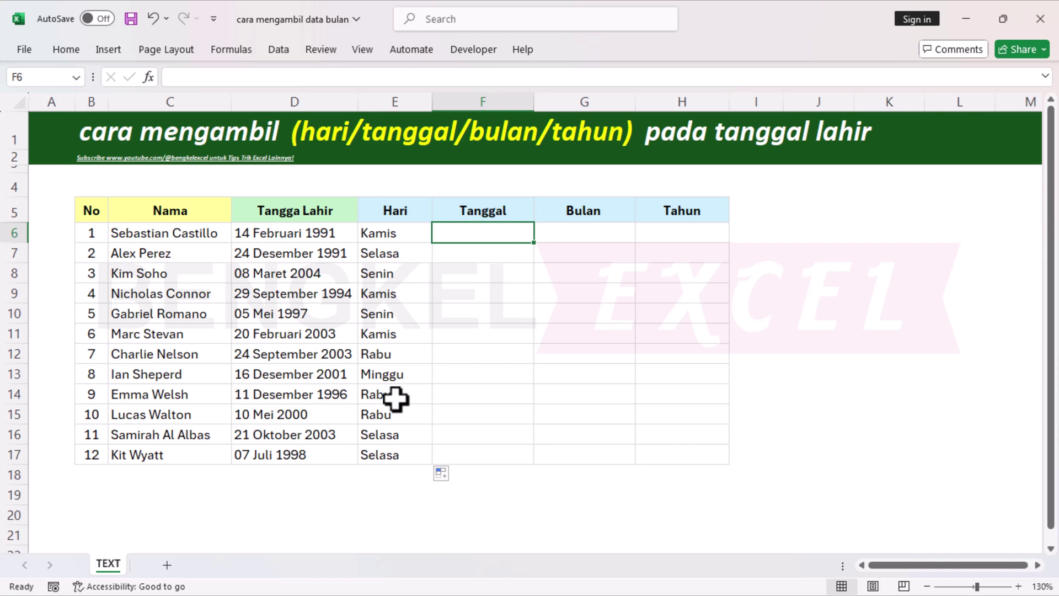
pyautogui.write('=TEX')
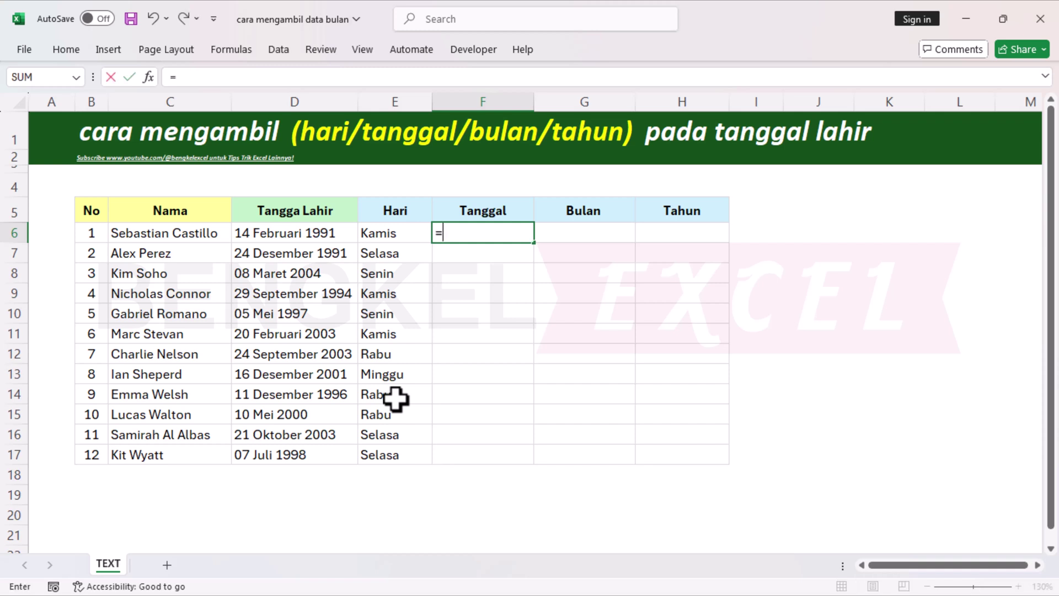
pyautogui.press('Tab')
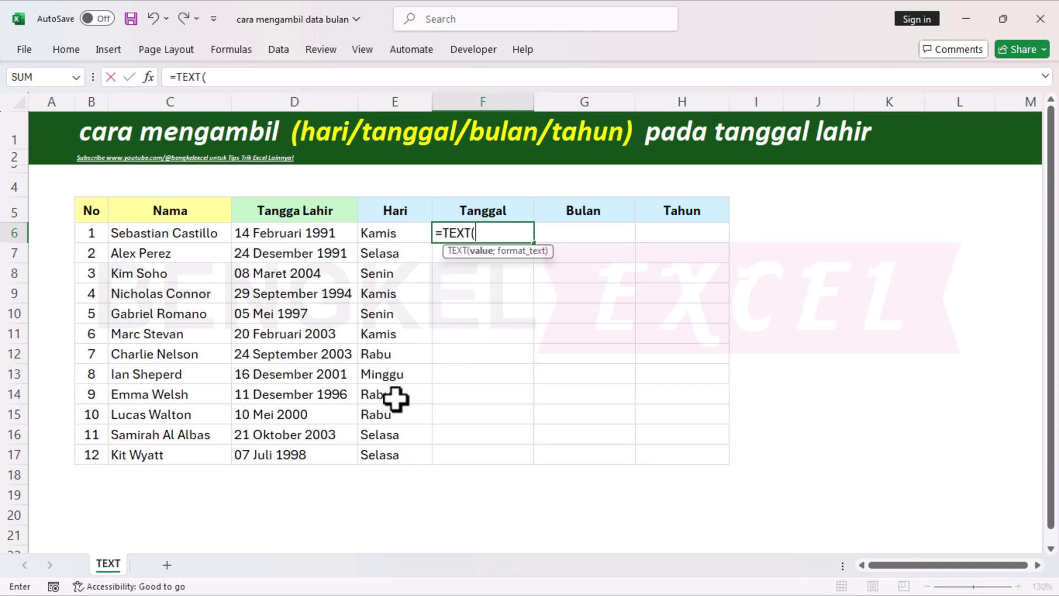
pyautogui.click(286, 233)
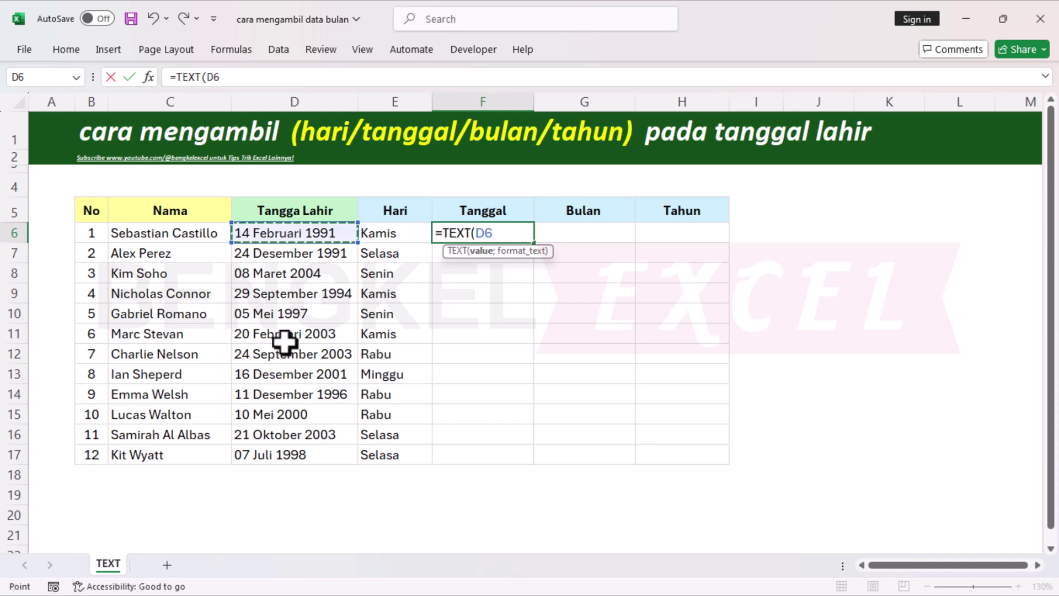
pyautogui.write(';')
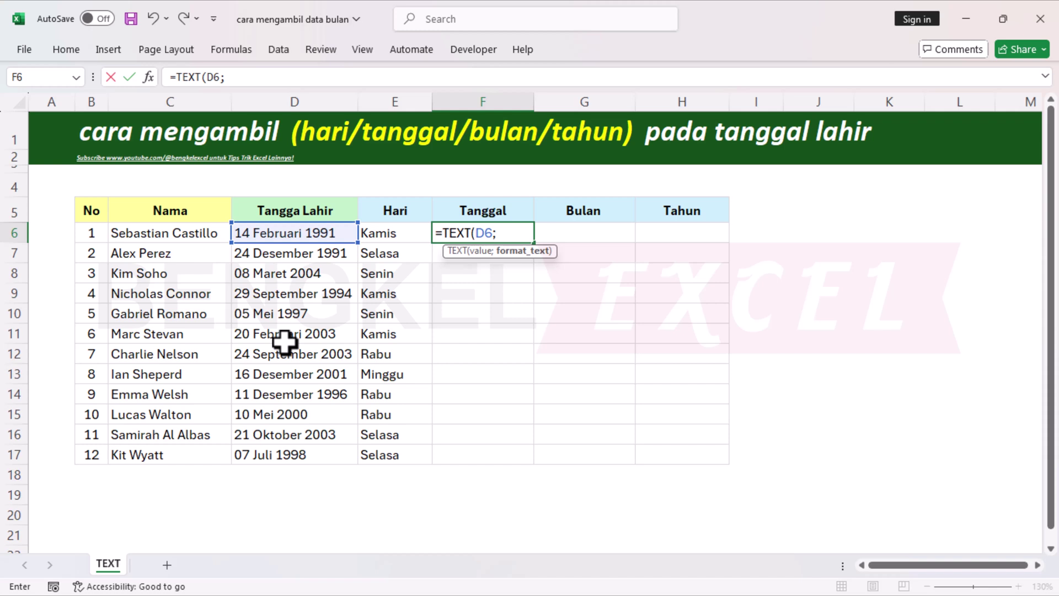
pyautogui.write('"')
pyautogui.write('DD")')
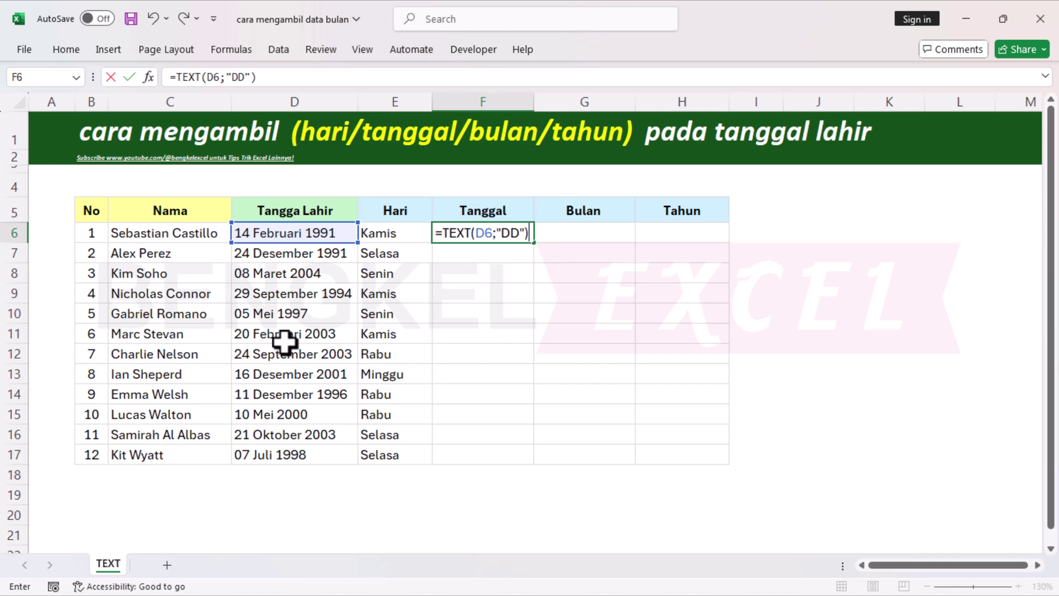
pyautogui.press('Return')
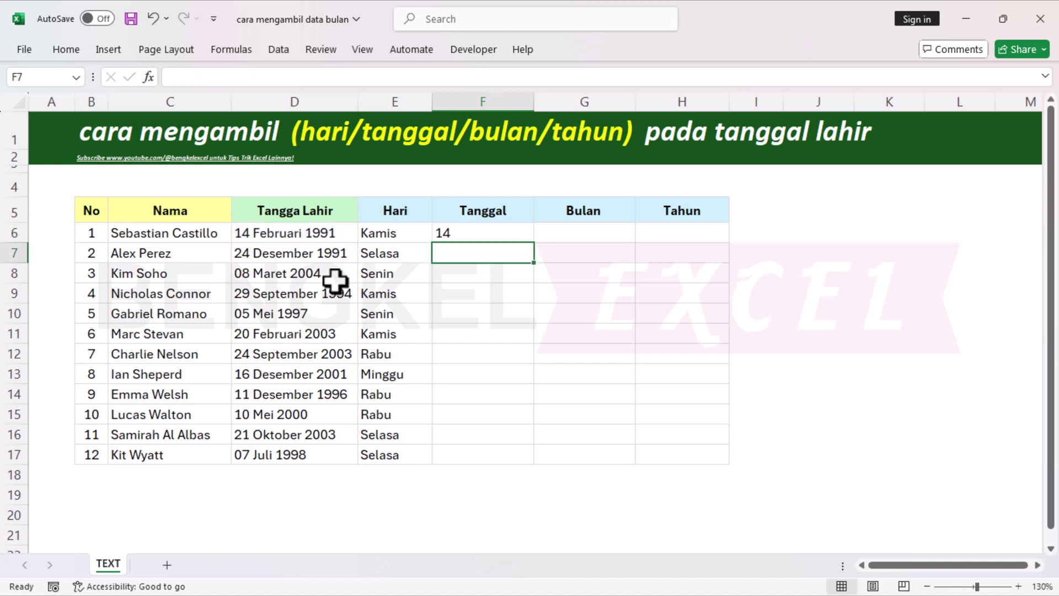
pyautogui.click(456, 231)
pyautogui.click(303, 235)
pyautogui.click(509, 232)
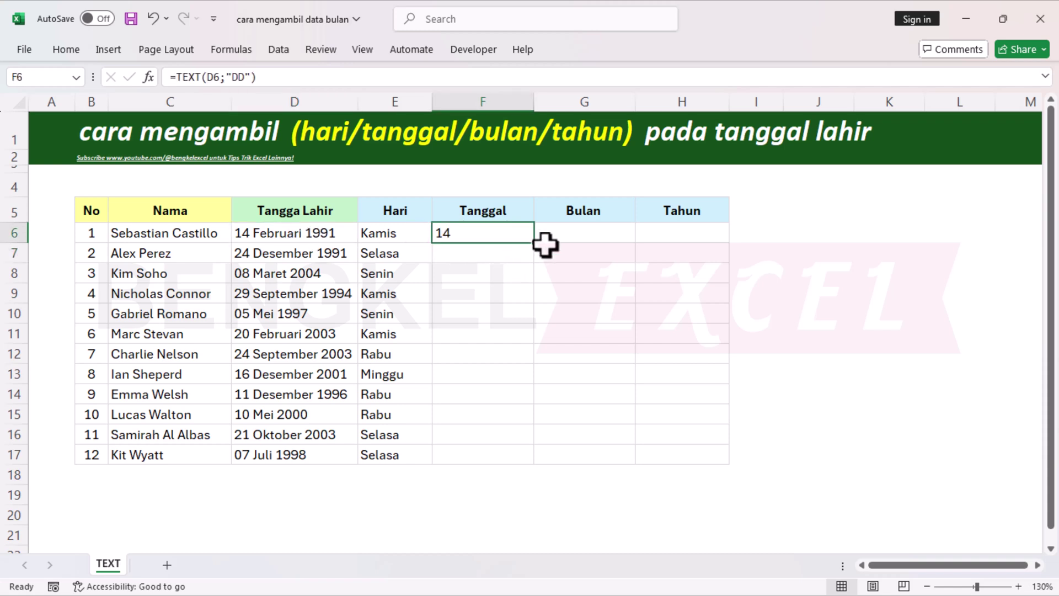
# - Fill the day-number formula from F6 down the Tanggal column to F17, and check the last row's formula against D17
pyautogui.doubleClick(534, 244)
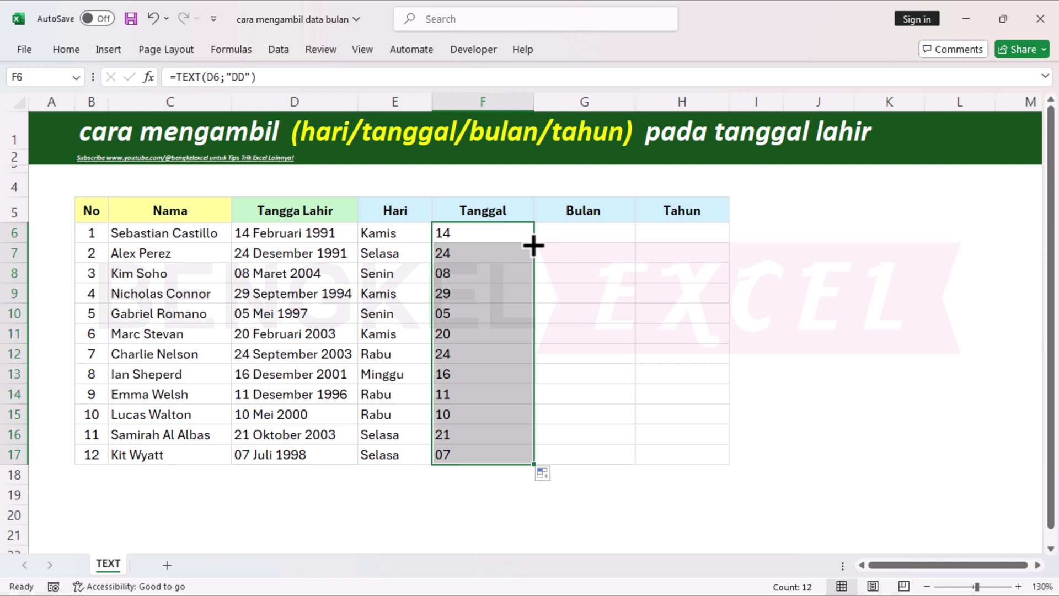
pyautogui.click(454, 453)
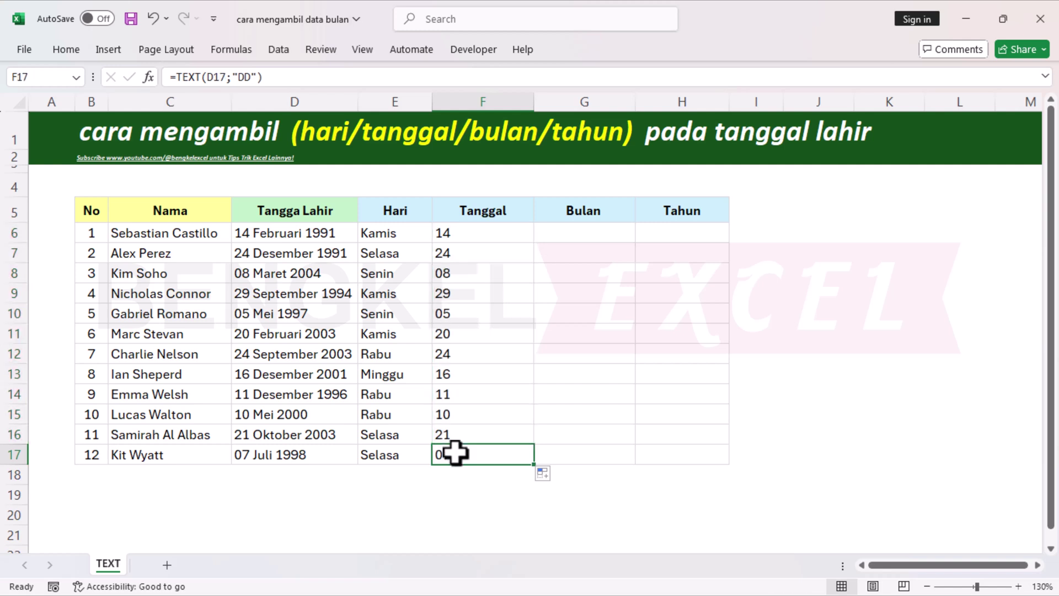
pyautogui.click(300, 454)
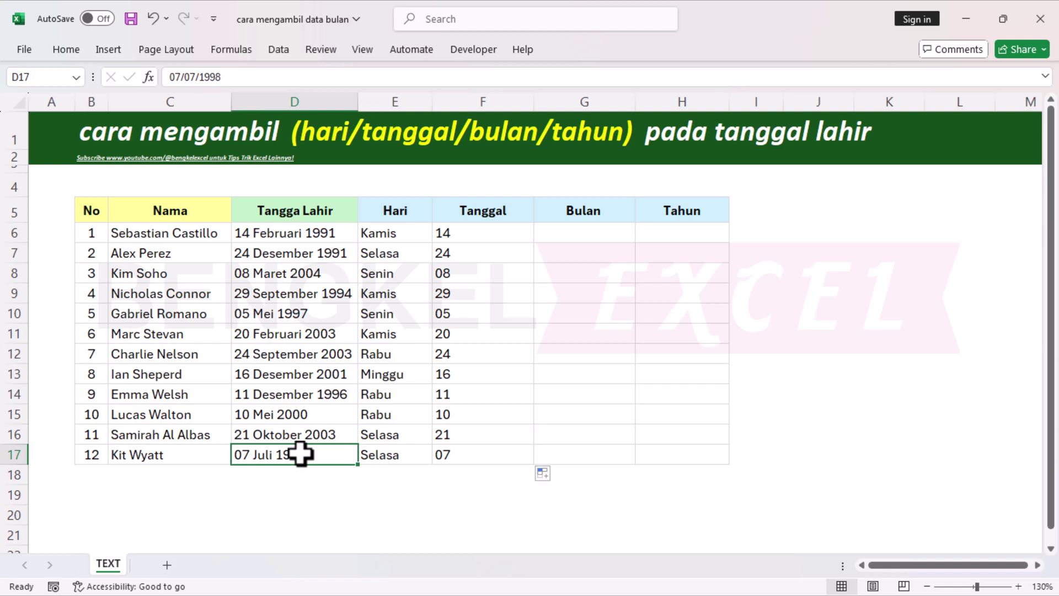
pyautogui.click(474, 452)
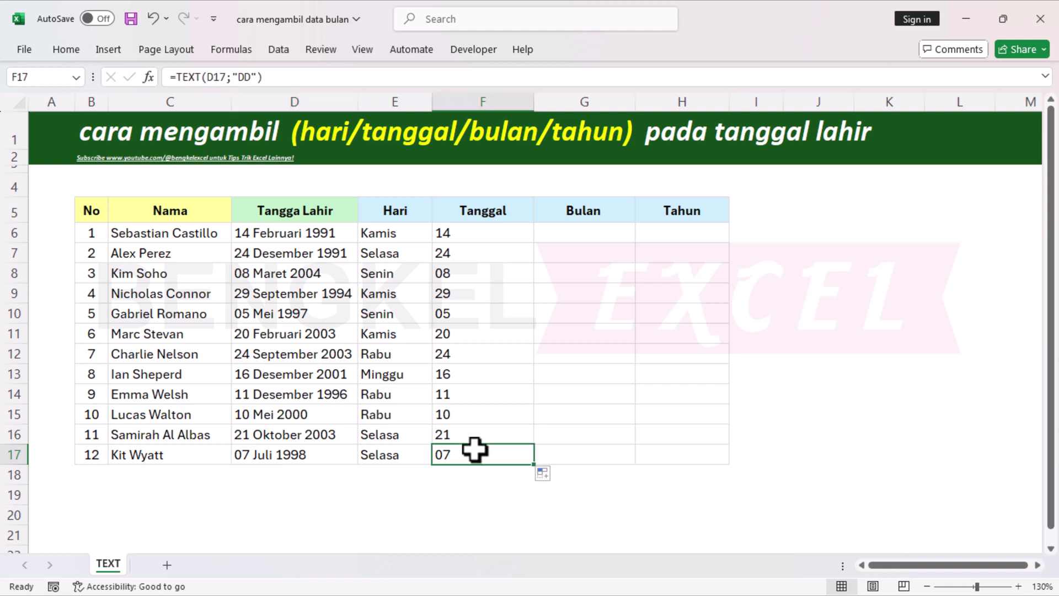
pyautogui.doubleClick(475, 450)
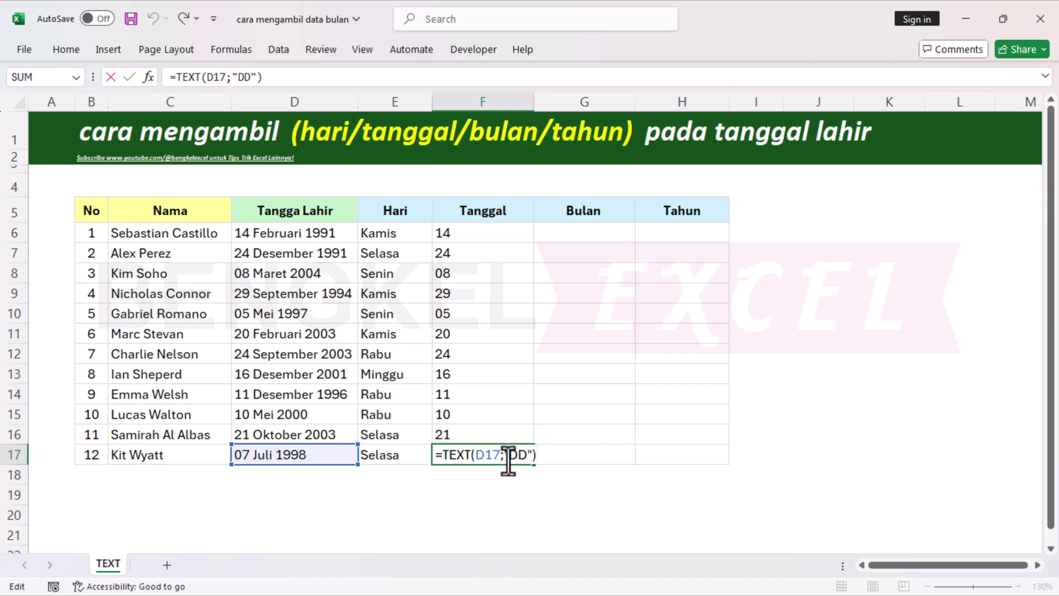
pyautogui.press('Return')
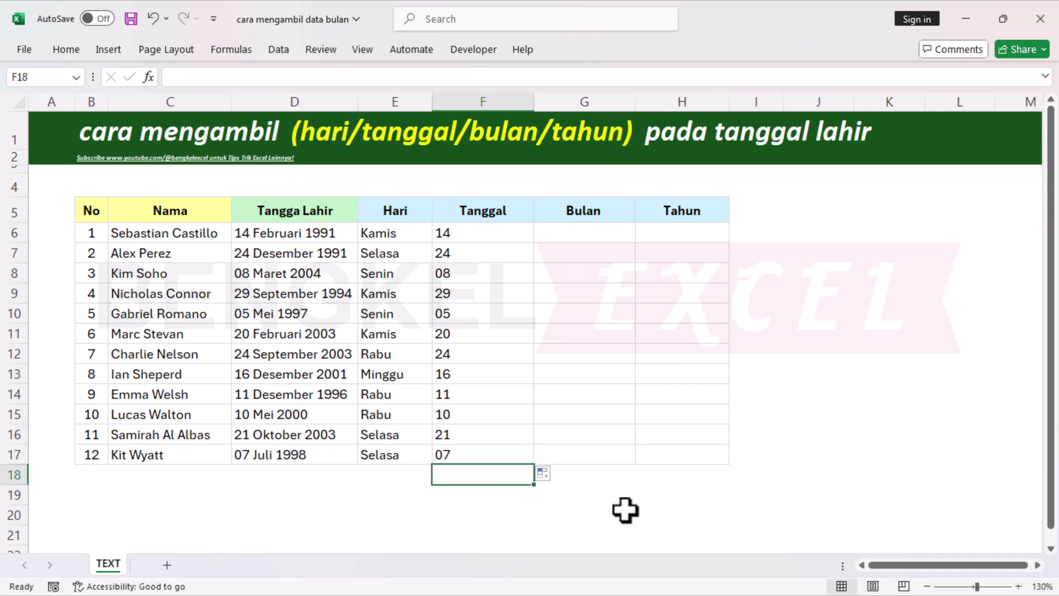
pyautogui.write('07')
pyautogui.press('Return')
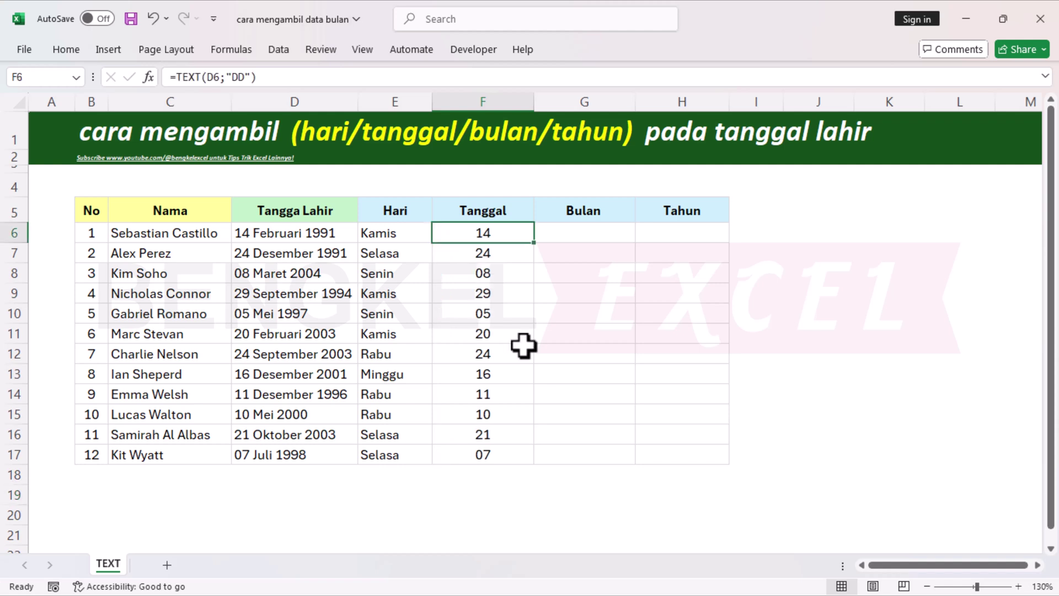
# - Enter the formula =TEXT(D6;"MMMM") in G6 to extract the month name, and fill it down the Bulan column to G17
pyautogui.click(583, 234)
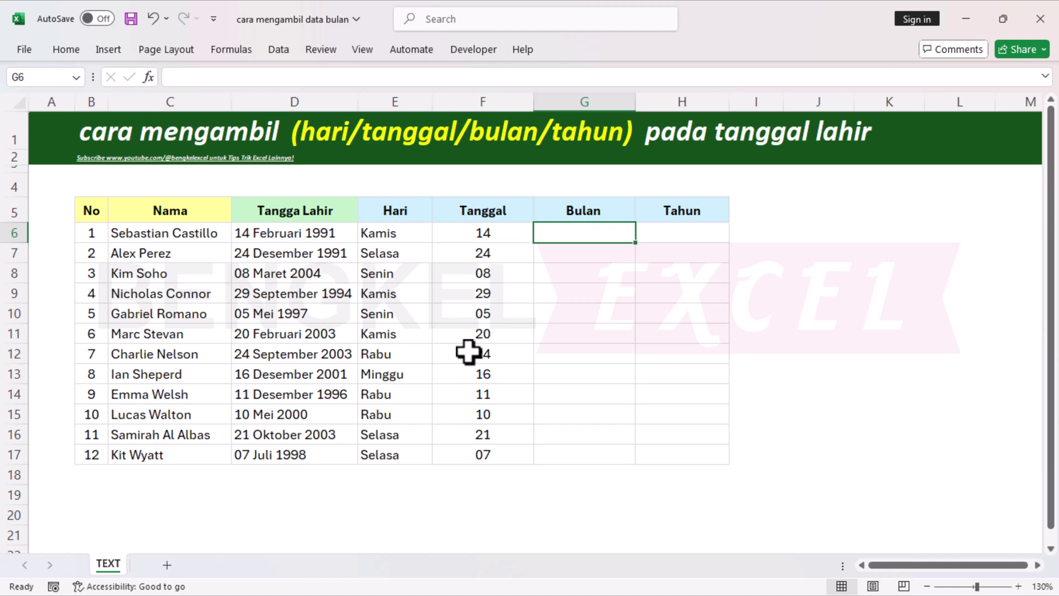
pyautogui.write('=TEX')
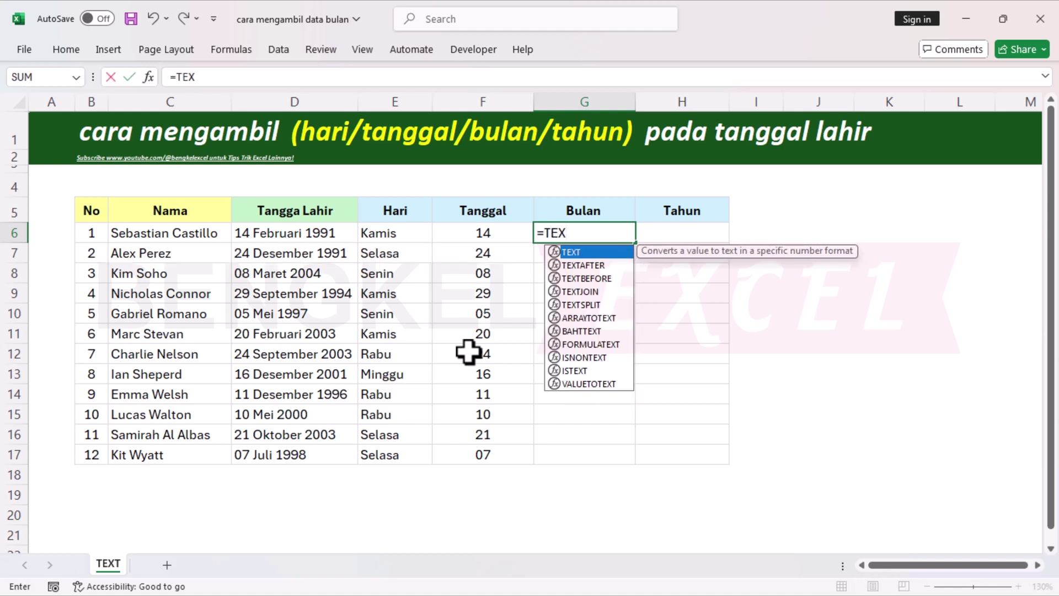
pyautogui.press('Tab')
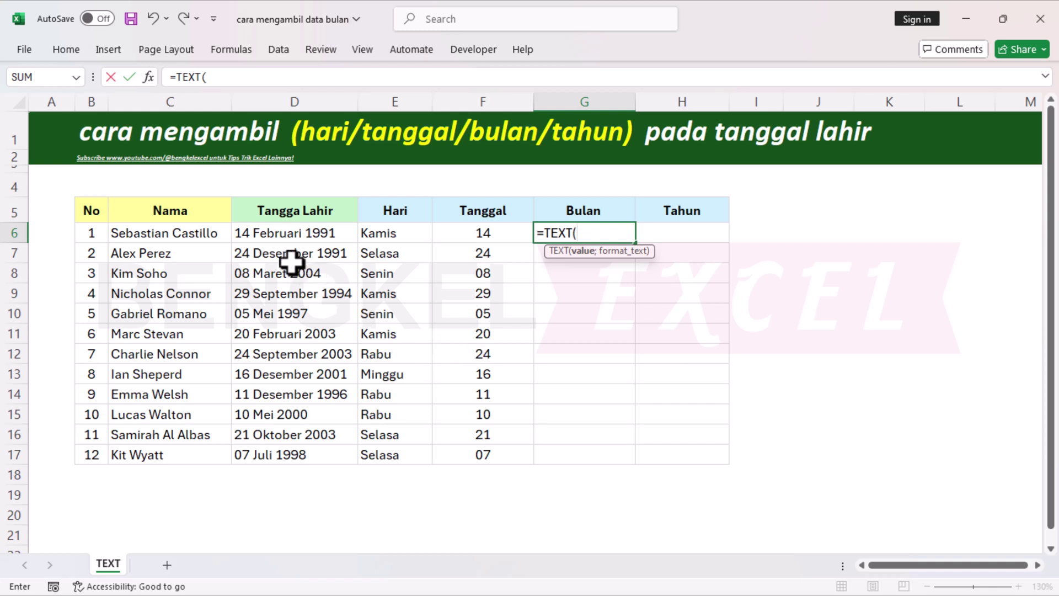
pyautogui.click(279, 233)
pyautogui.write(';')
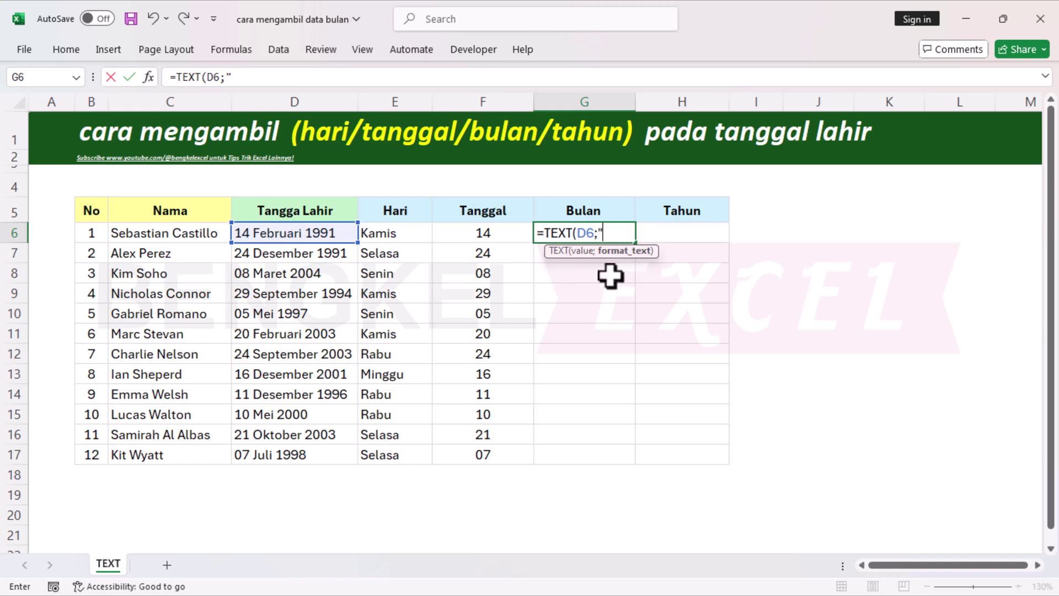
pyautogui.write('MMMM')
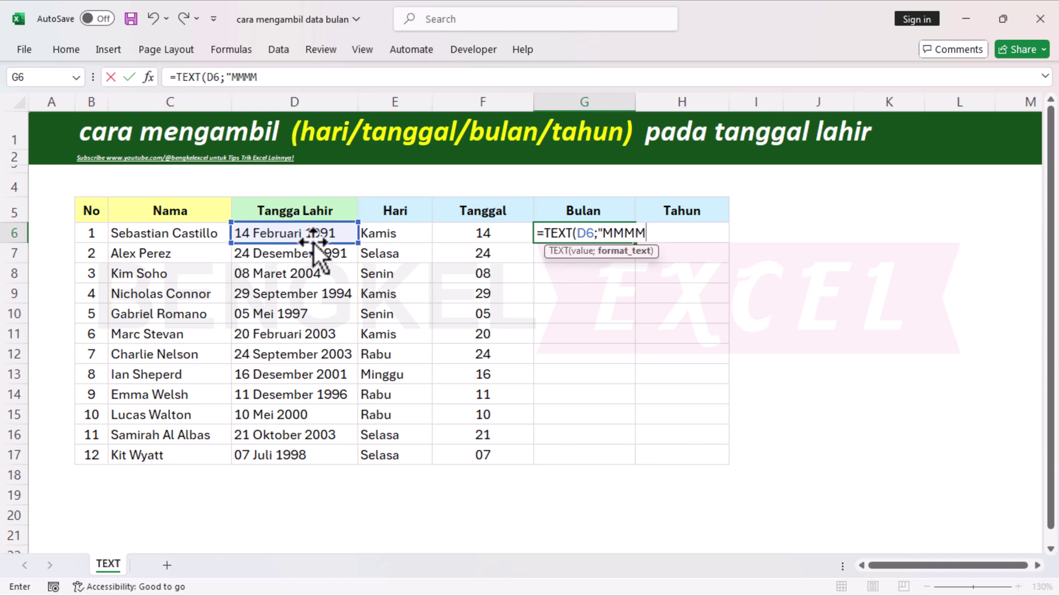
pyautogui.write(')')
pyautogui.press('Return')
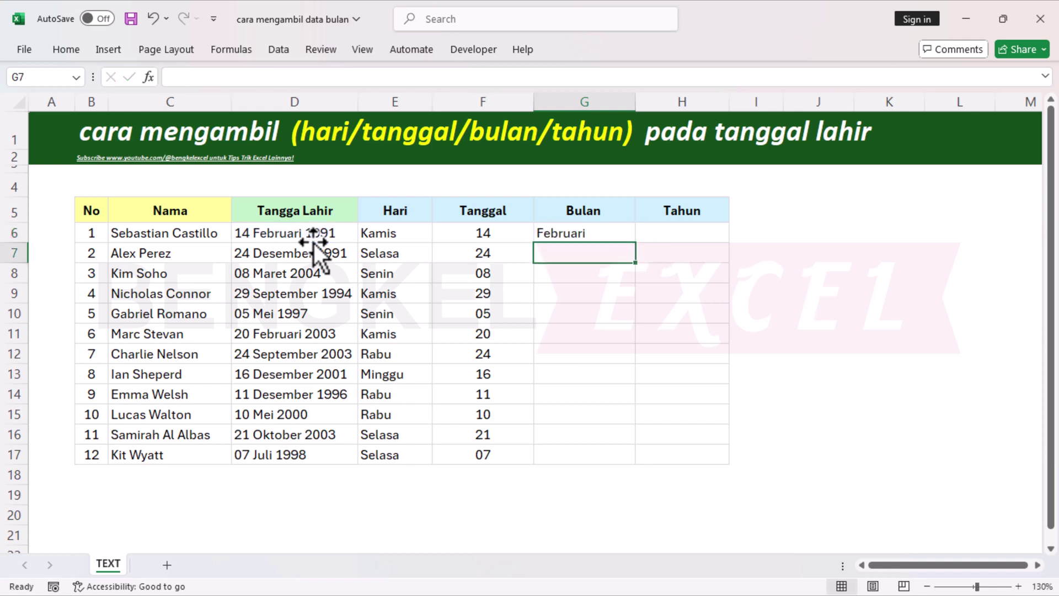
pyautogui.click(610, 238)
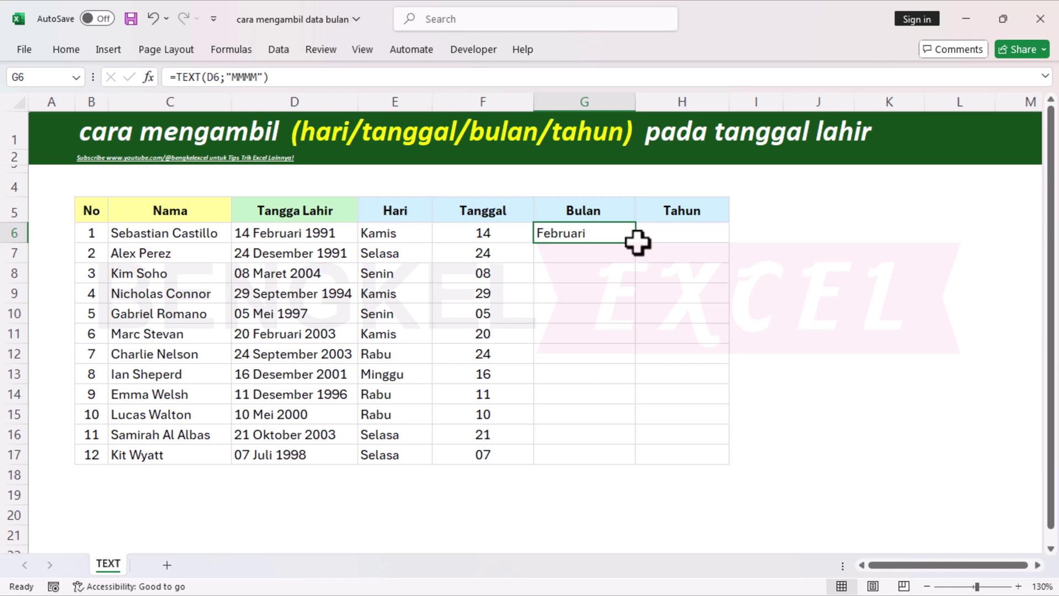
pyautogui.doubleClick(636, 243)
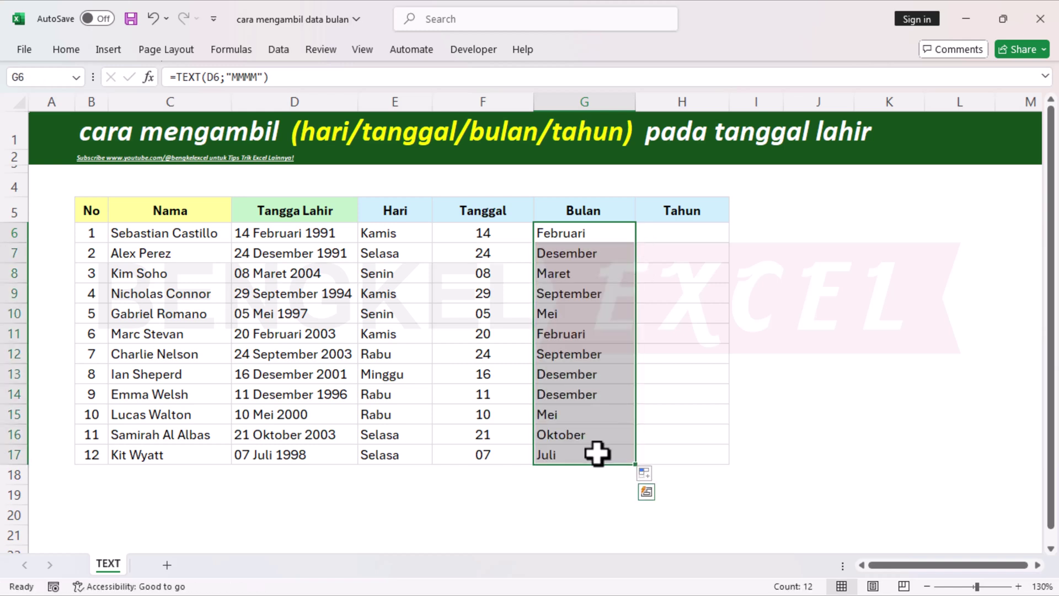
# - Change the format code in G6's formula to "MM" to try the two-digit month number
pyautogui.click(586, 236)
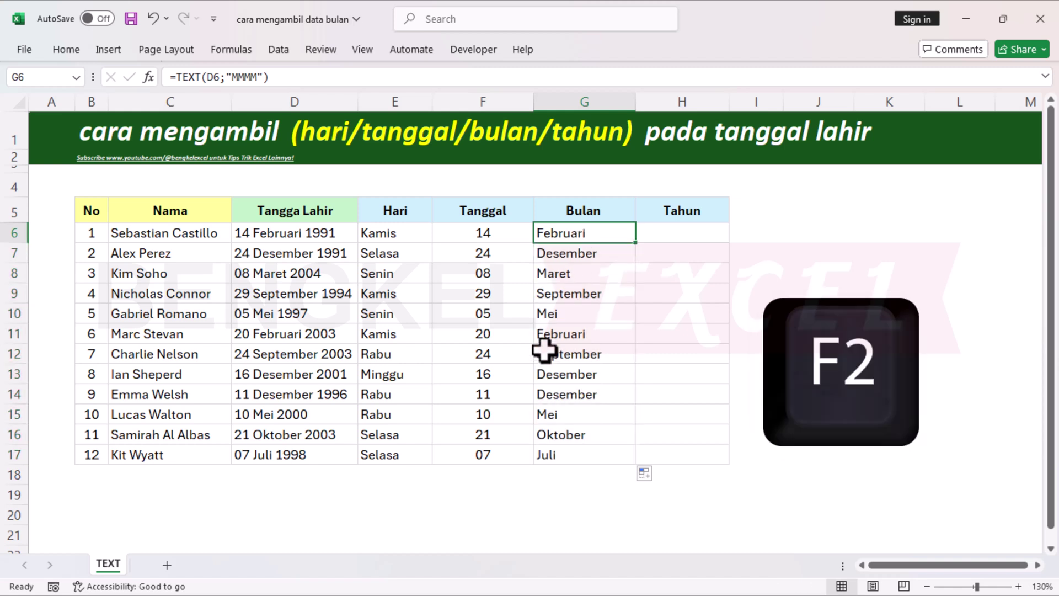
pyautogui.press('F2')
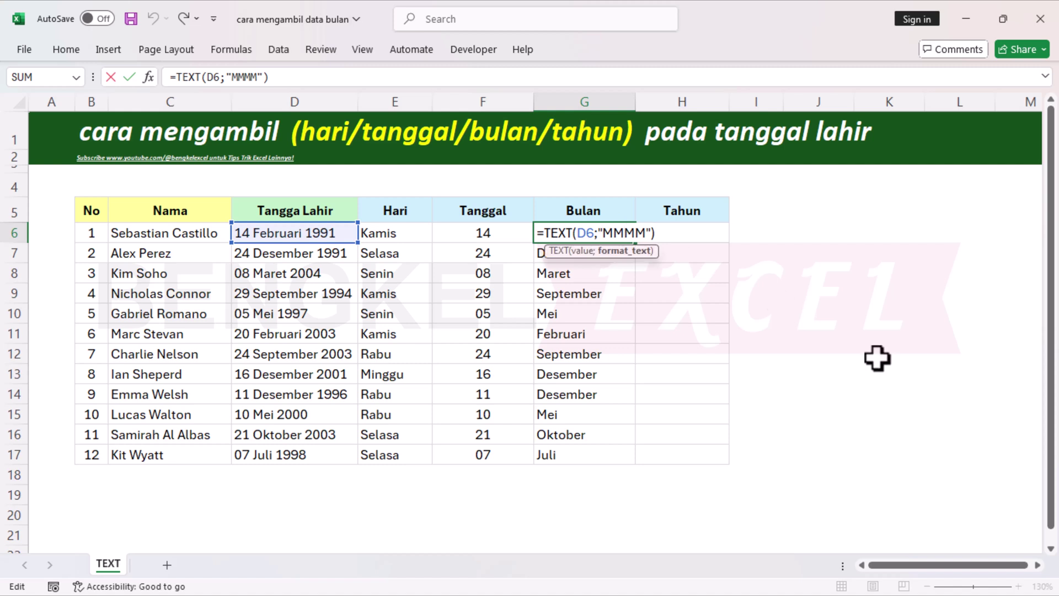
pyautogui.press('Delete')
pyautogui.press('Delete')
pyautogui.press('Return')
# - Change the format code in G6's formula to "MMM" to try the abbreviated month name
pyautogui.click(591, 233)
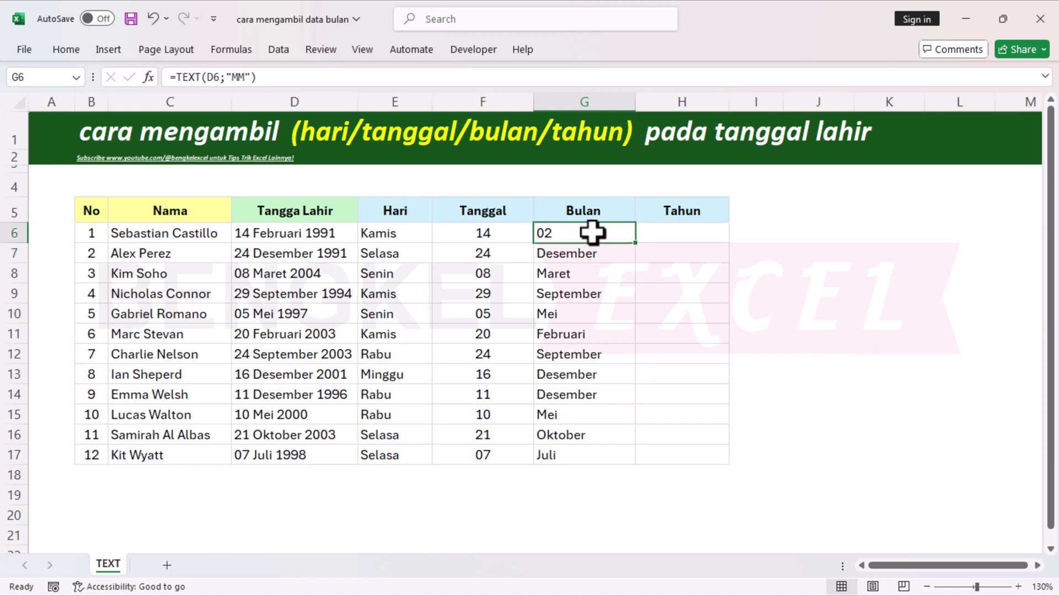
pyautogui.press('F2')
pyautogui.click(615, 234)
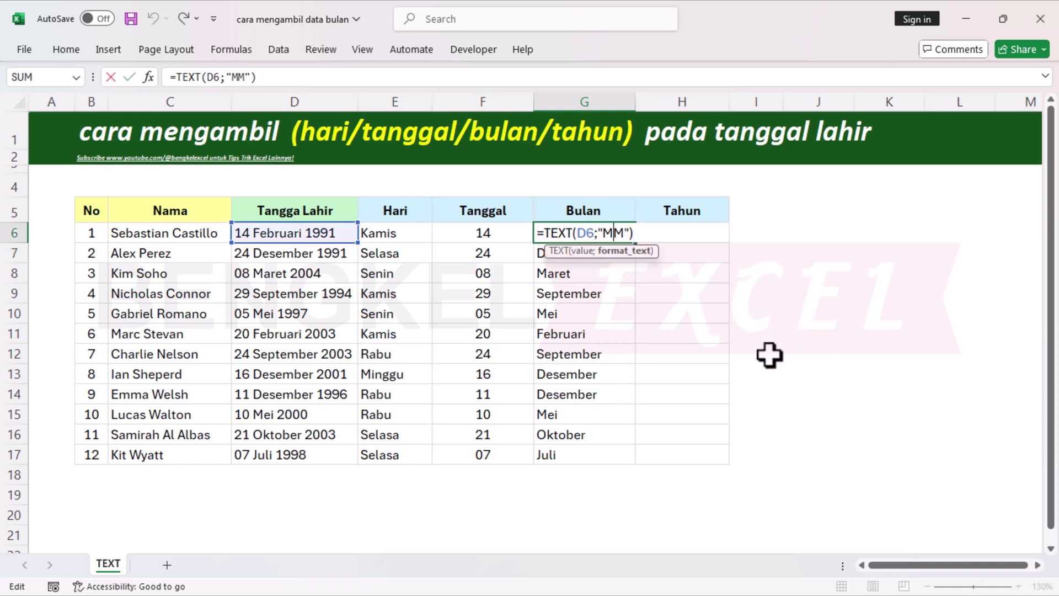
pyautogui.write('M')
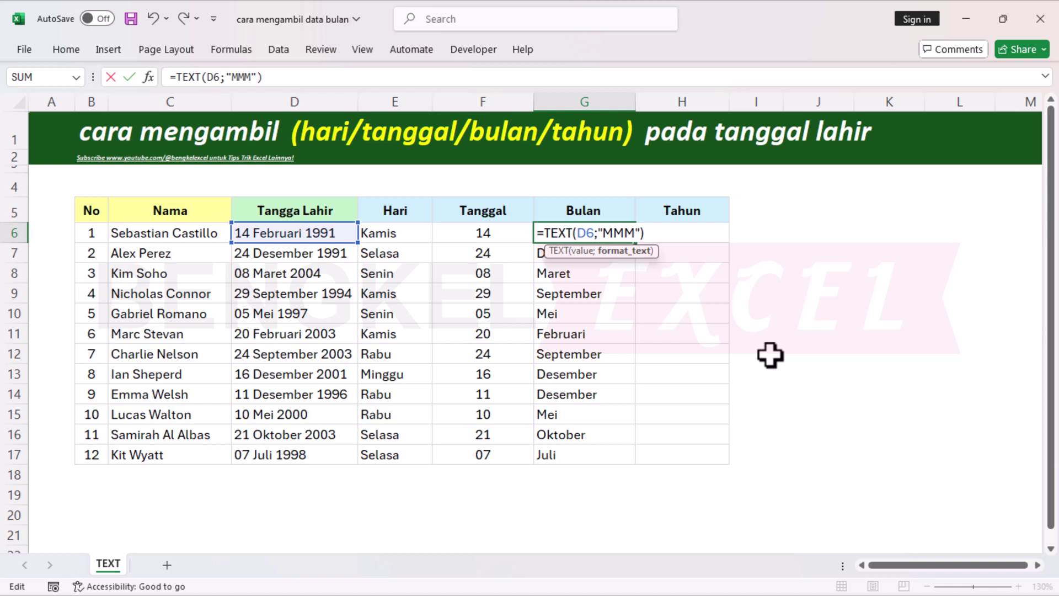
pyautogui.press('Return')
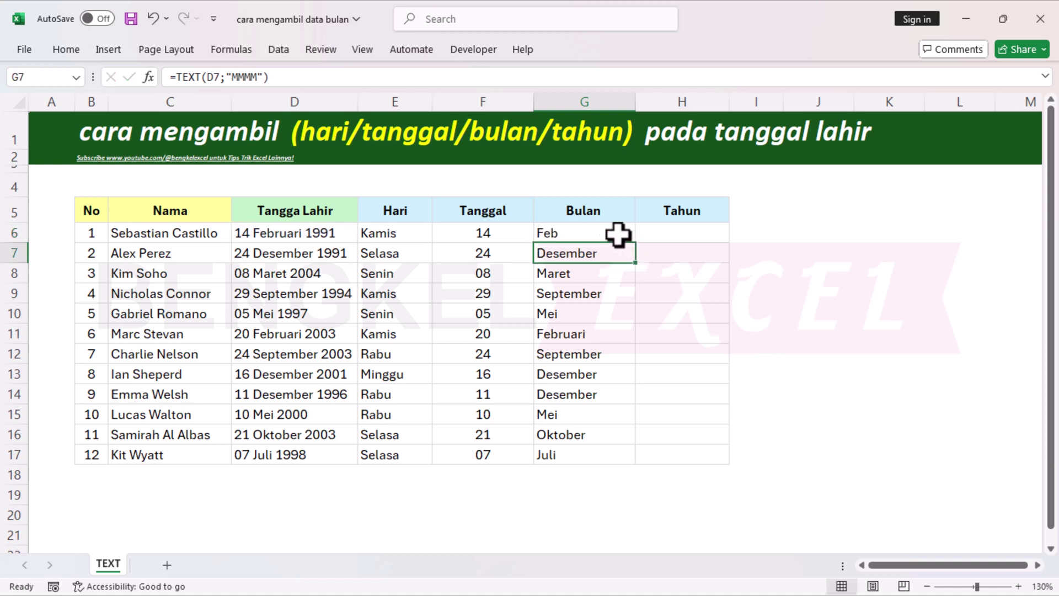
# - Set the format code in G6's formula back to "MMMM" for the full month name
pyautogui.click(628, 240)
pyautogui.doubleClick(611, 234)
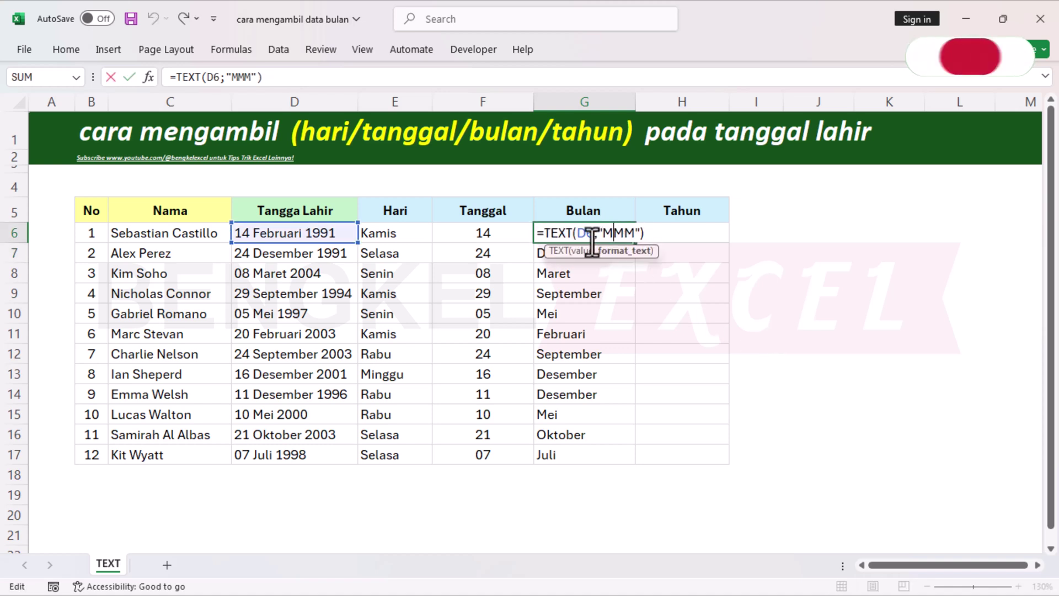
pyautogui.write('M')
pyautogui.press('Return')
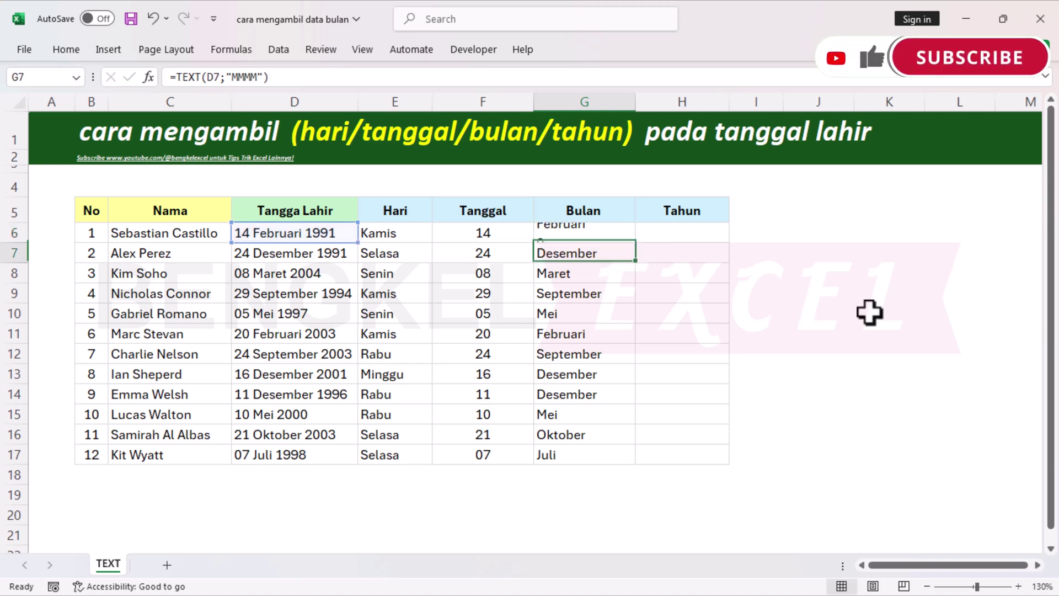
pyautogui.click(596, 232)
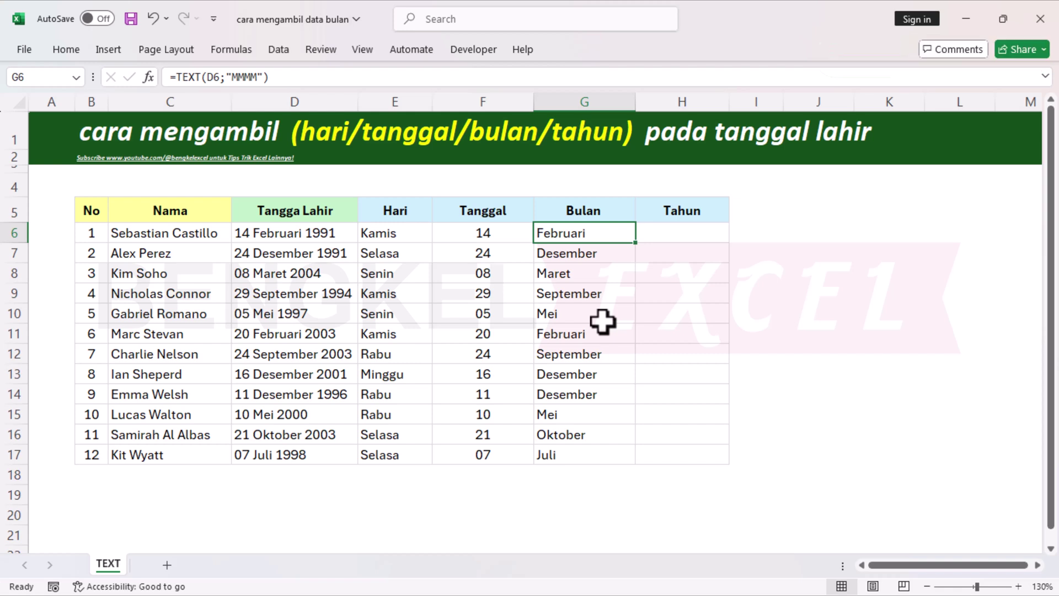
# - Enter the formula =TEXT(D6;"YYYY") in H6 to extract the year from the birth date
pyautogui.click(680, 243)
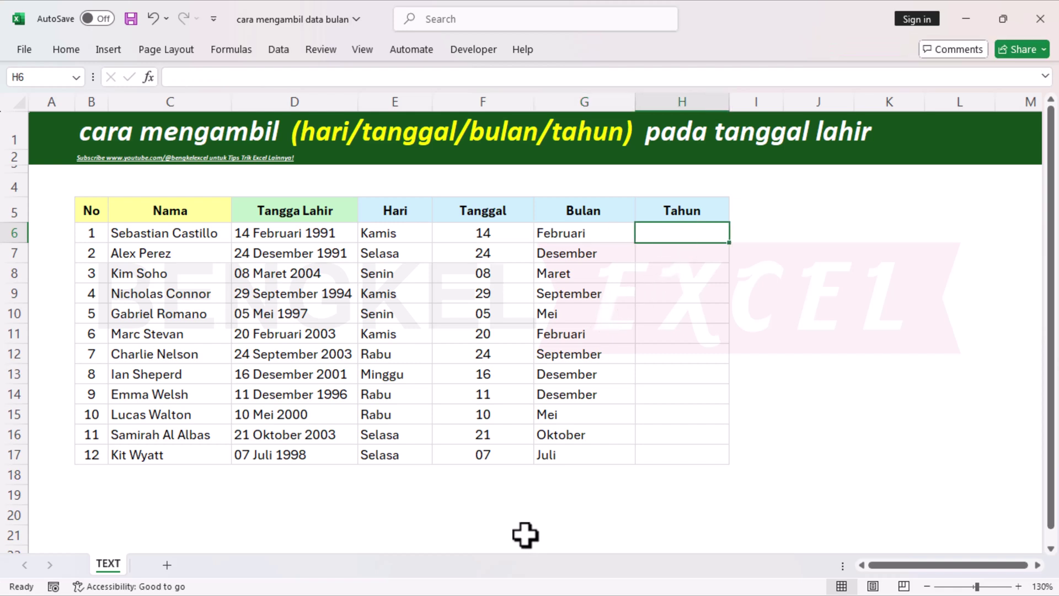
pyautogui.write('=TE')
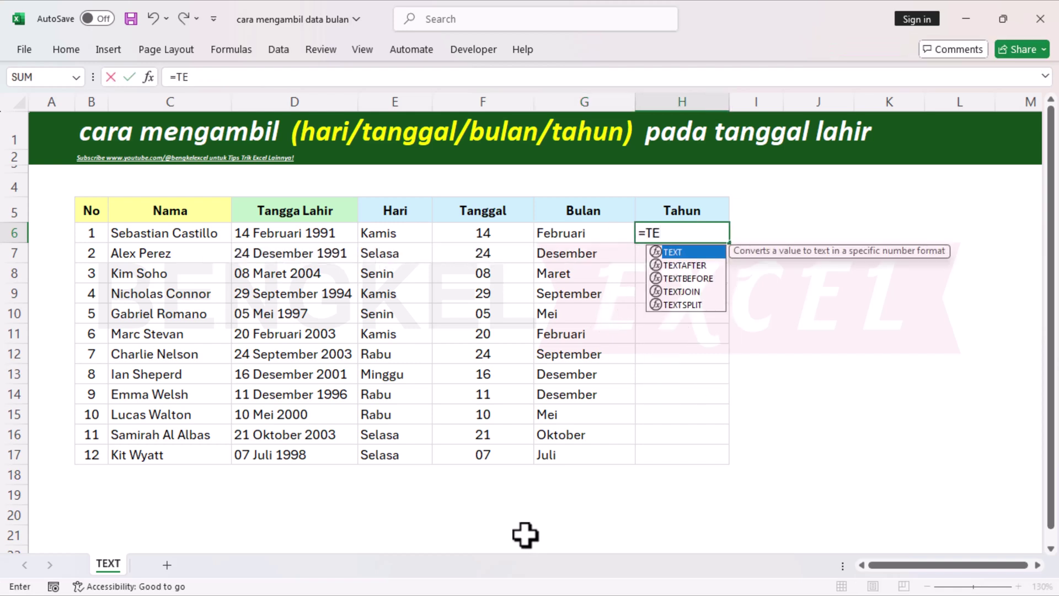
pyautogui.write('XT(')
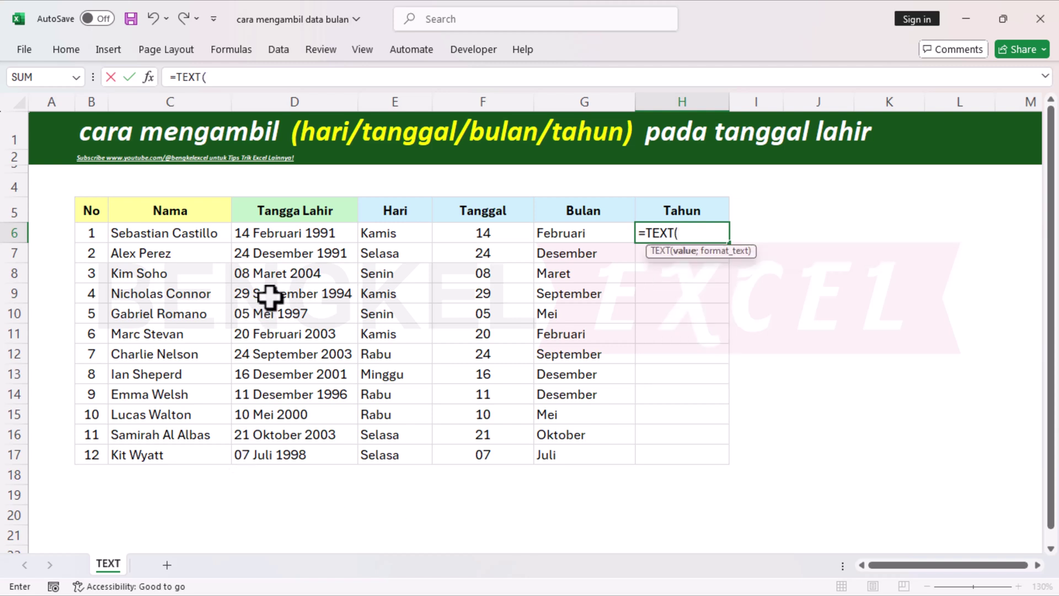
pyautogui.click(301, 234)
pyautogui.write(';"')
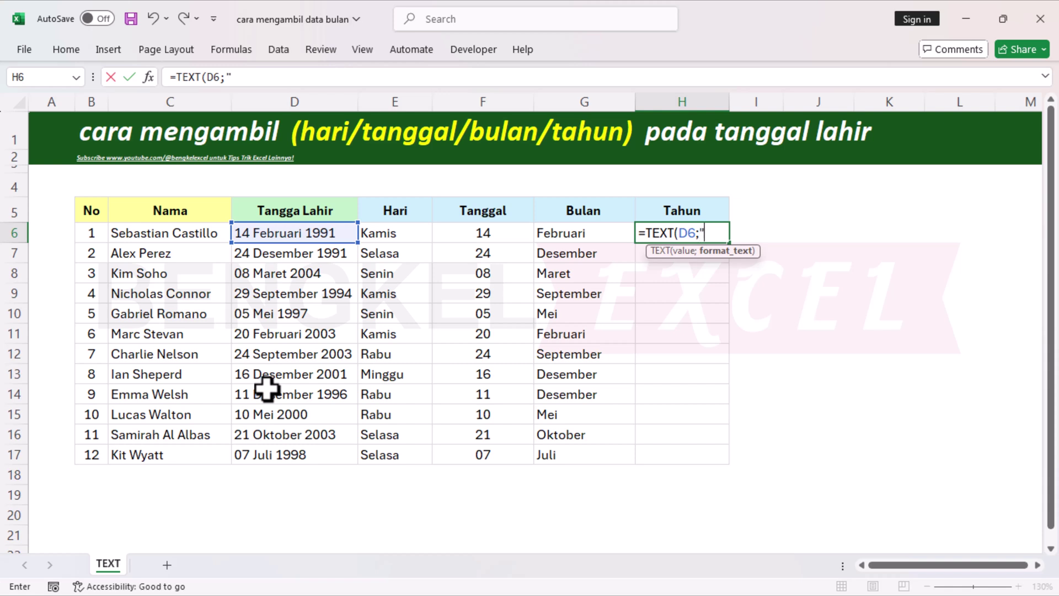
pyautogui.write('YYYY")')
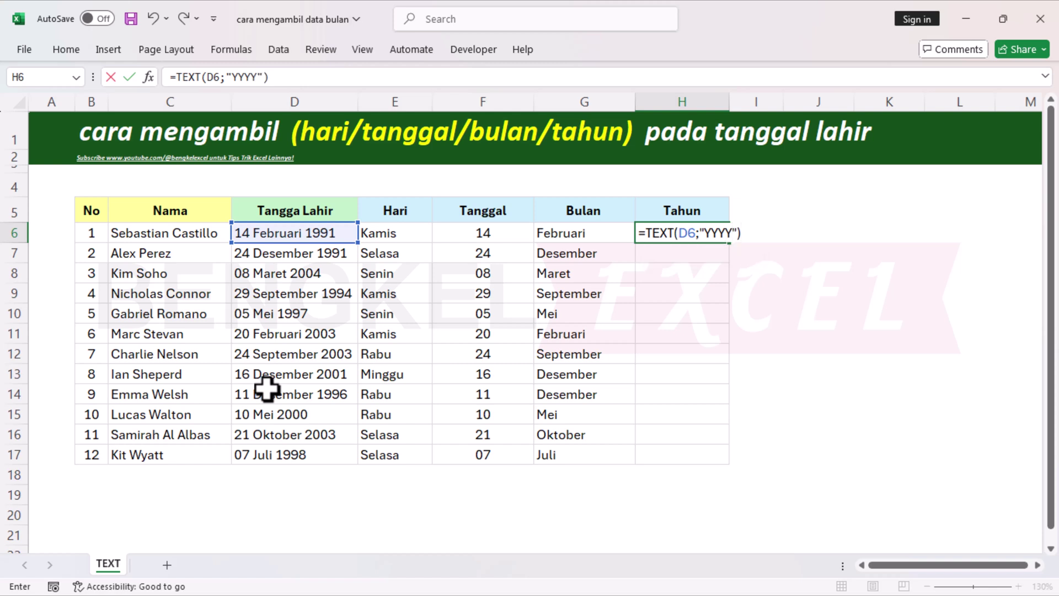
pyautogui.press('Return')
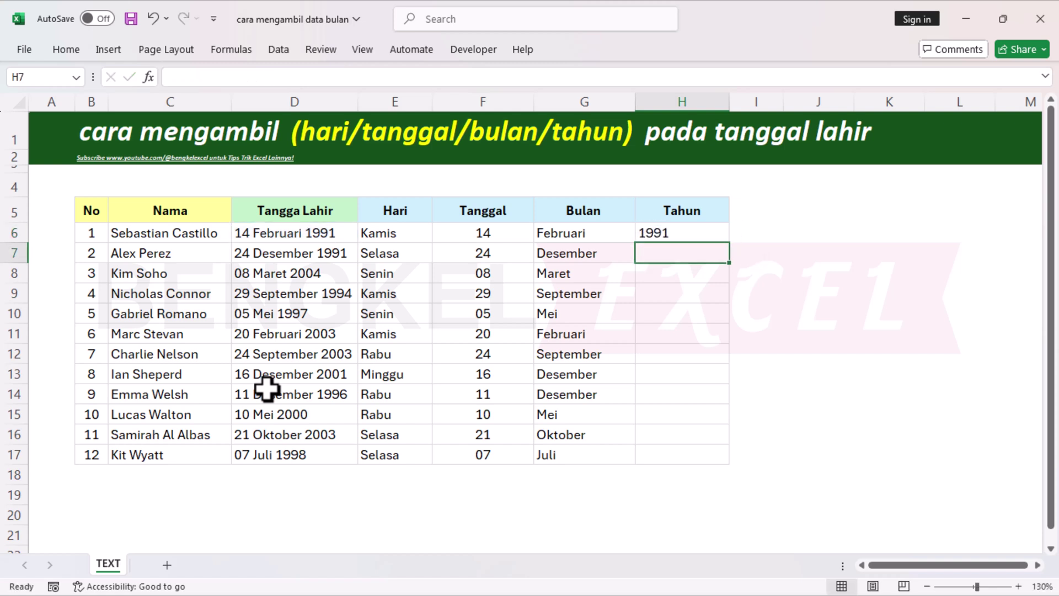
# - Fill the year formula from H6 down the Tahun column to H17
pyautogui.click(684, 234)
pyautogui.doubleClick(729, 243)
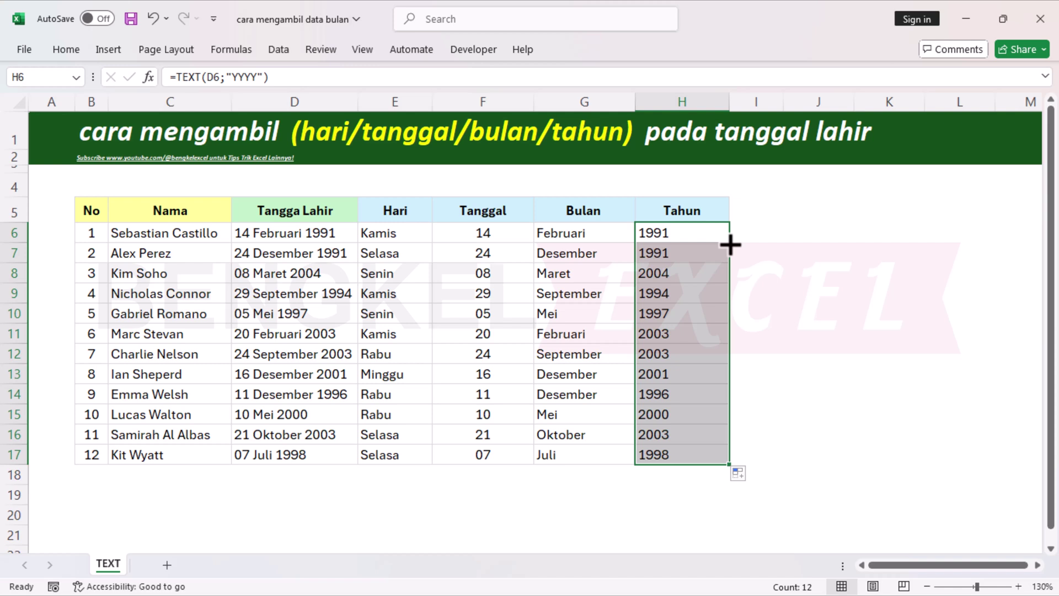
pyautogui.click(697, 248)
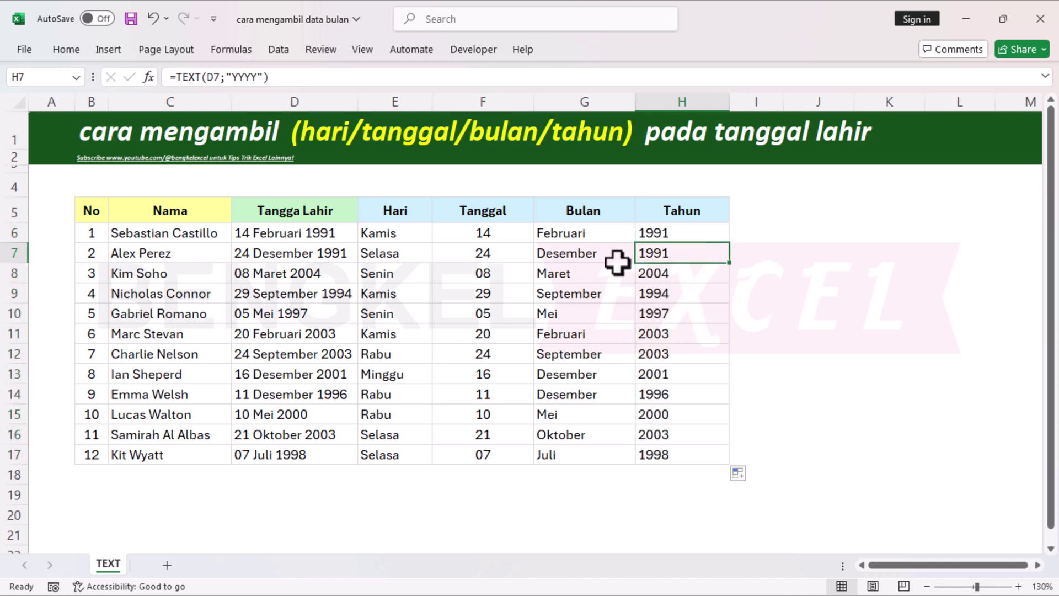
# - Change the last digit of the birth year in D6 to 6, and check the extracted values in row 6
pyautogui.click(316, 233)
pyautogui.doubleClick(345, 231)
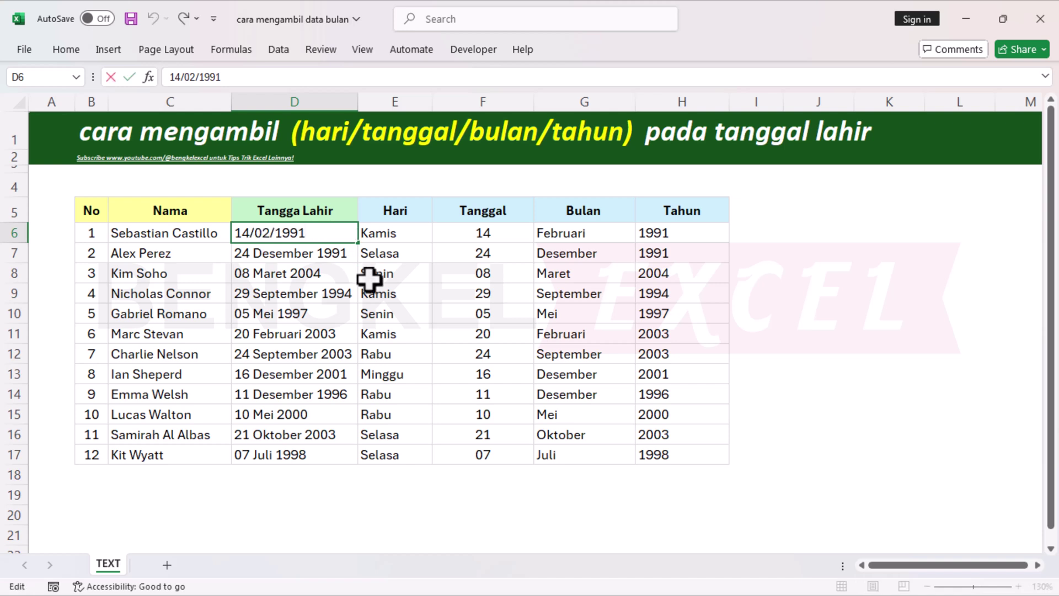
pyautogui.press('BackSpace')
pyautogui.write('6')
pyautogui.press('Return')
pyautogui.click(687, 227)
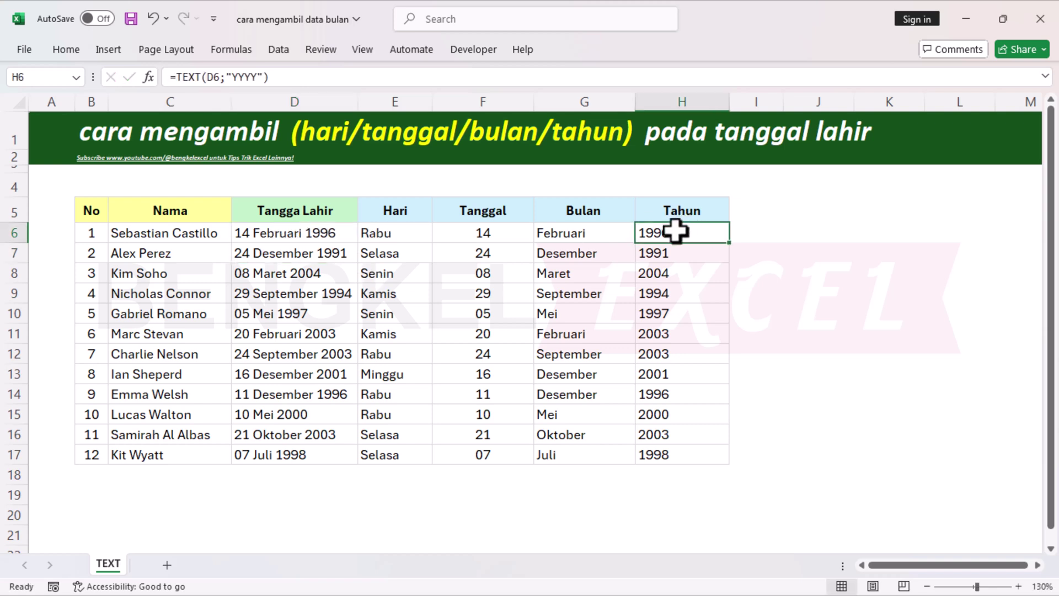
pyautogui.click(448, 231)
pyautogui.click(539, 235)
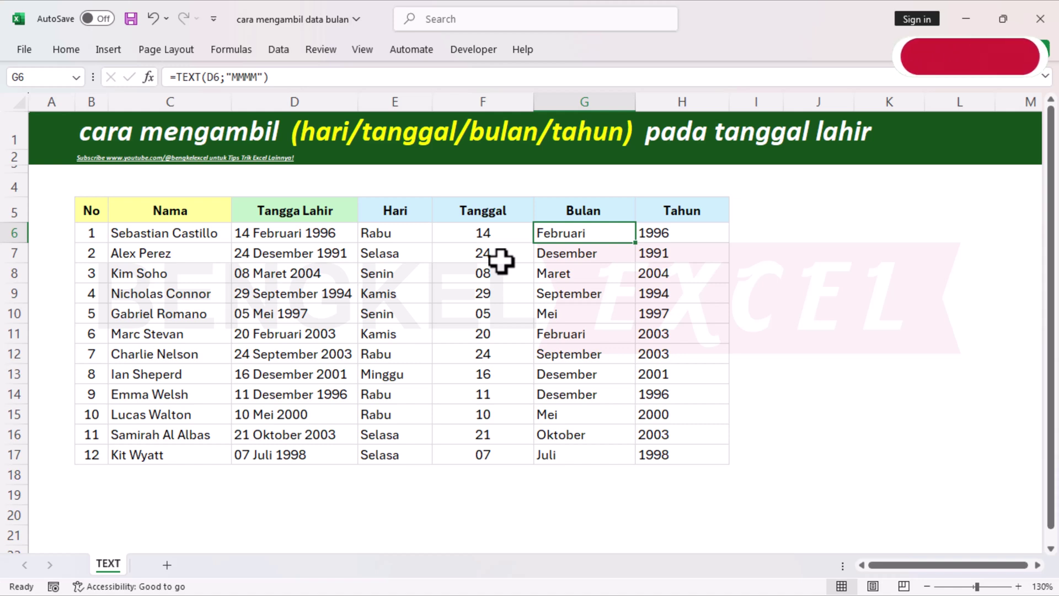
# - Centre the year values in H6:H17 horizontally
pyautogui.moveTo(700, 232); pyautogui.dragTo(662, 453)
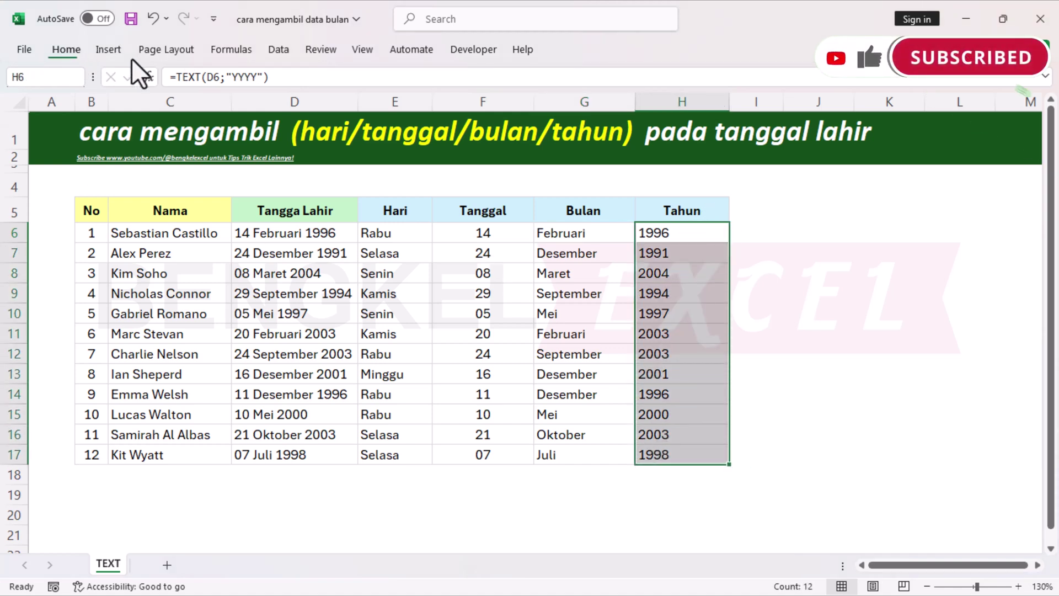
pyautogui.click(77, 50)
pyautogui.click(312, 105)
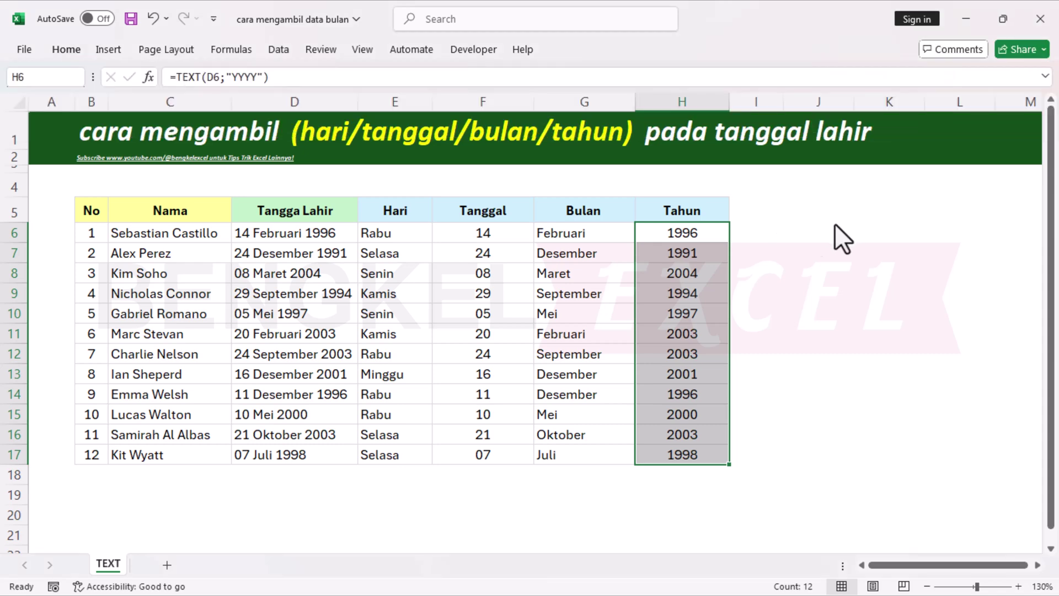
pyautogui.click(778, 188)
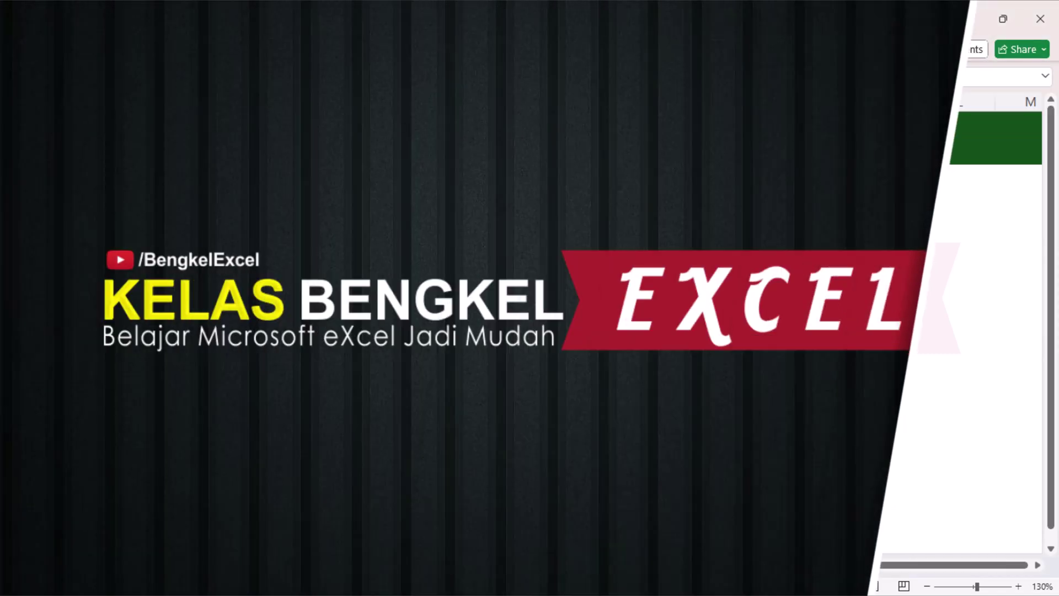